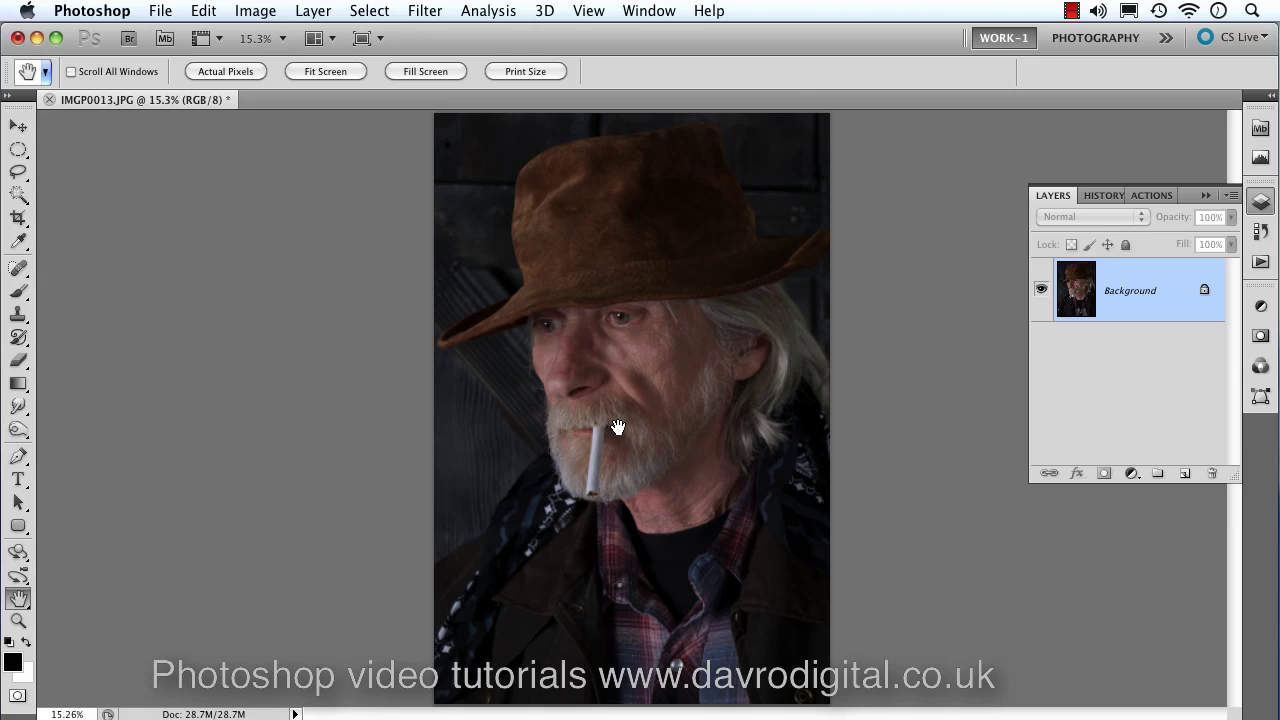
Step: Add a new empty layer above the background and name it smoke
{"action": "left_click_drag", "start_coordinate": [600, 429], "coordinate": [645, 521]}
{"action": "left_click_drag", "start_coordinate": [680, 403], "coordinate": [686, 466]}
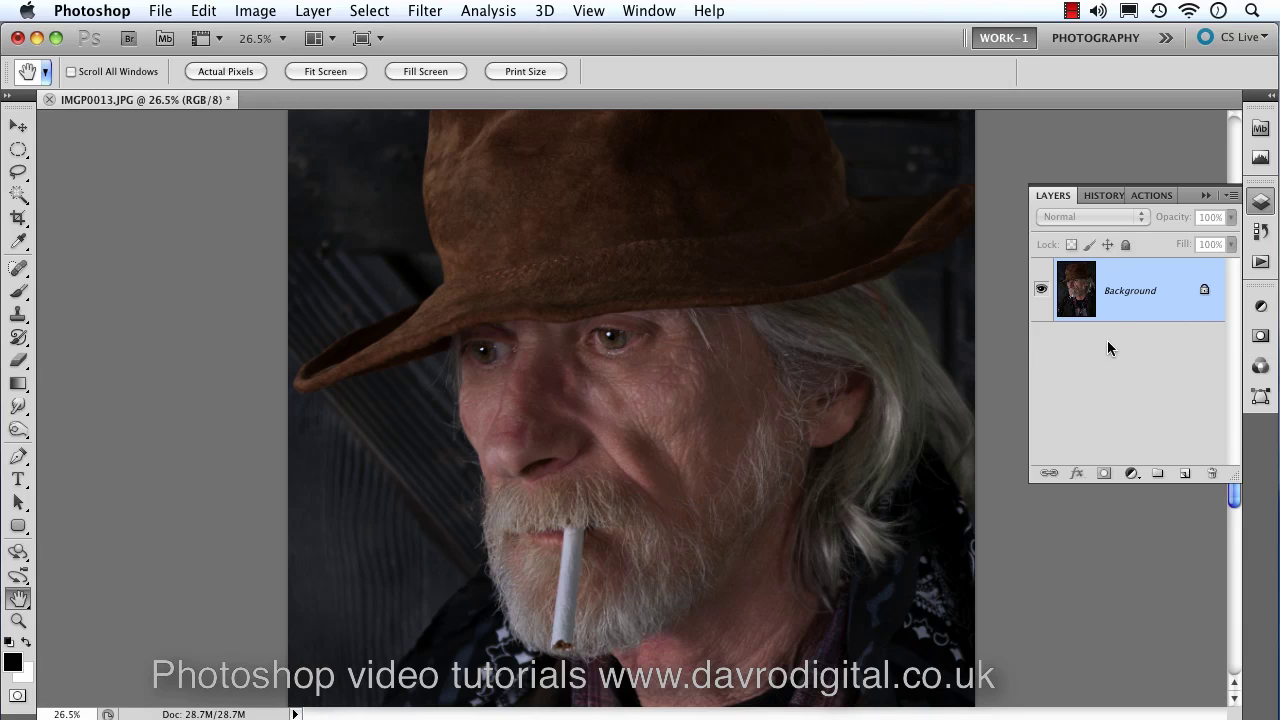
{"action": "left_click", "coordinate": [1186, 473]}
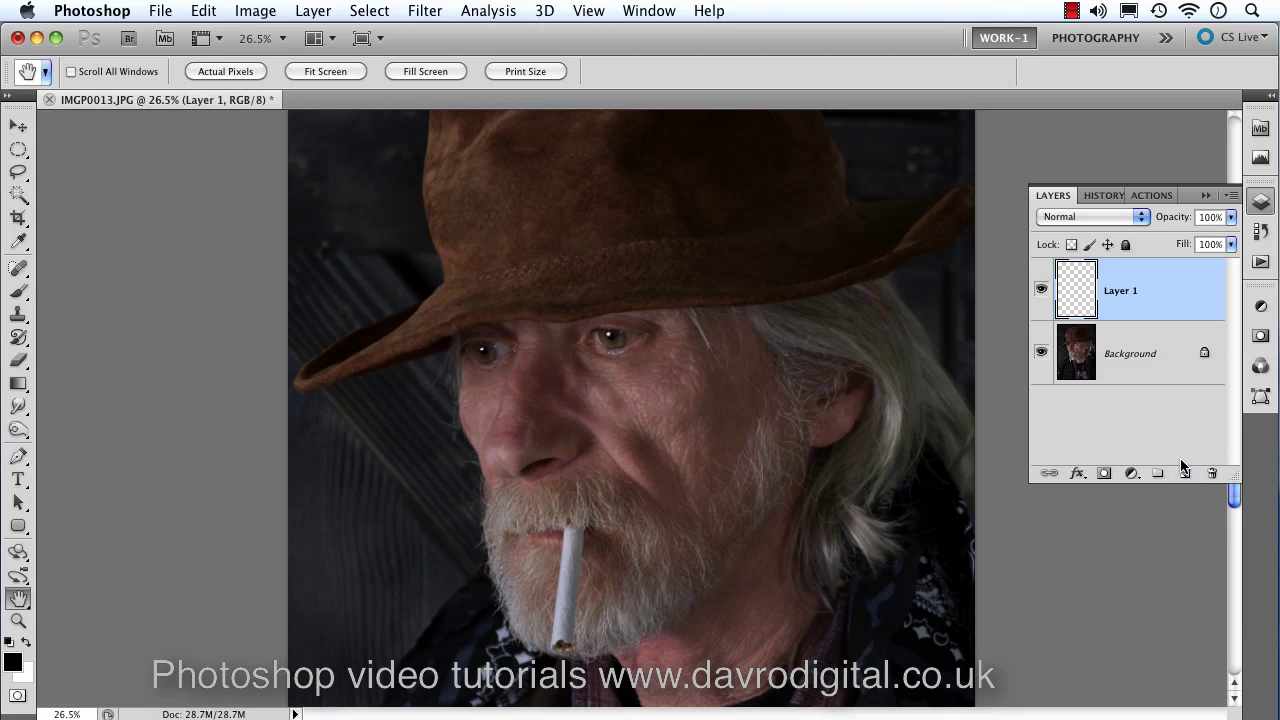
{"action": "double_click", "coordinate": [1122, 291]}
{"action": "type", "text": "smoke"}
{"action": "key", "text": "Return"}
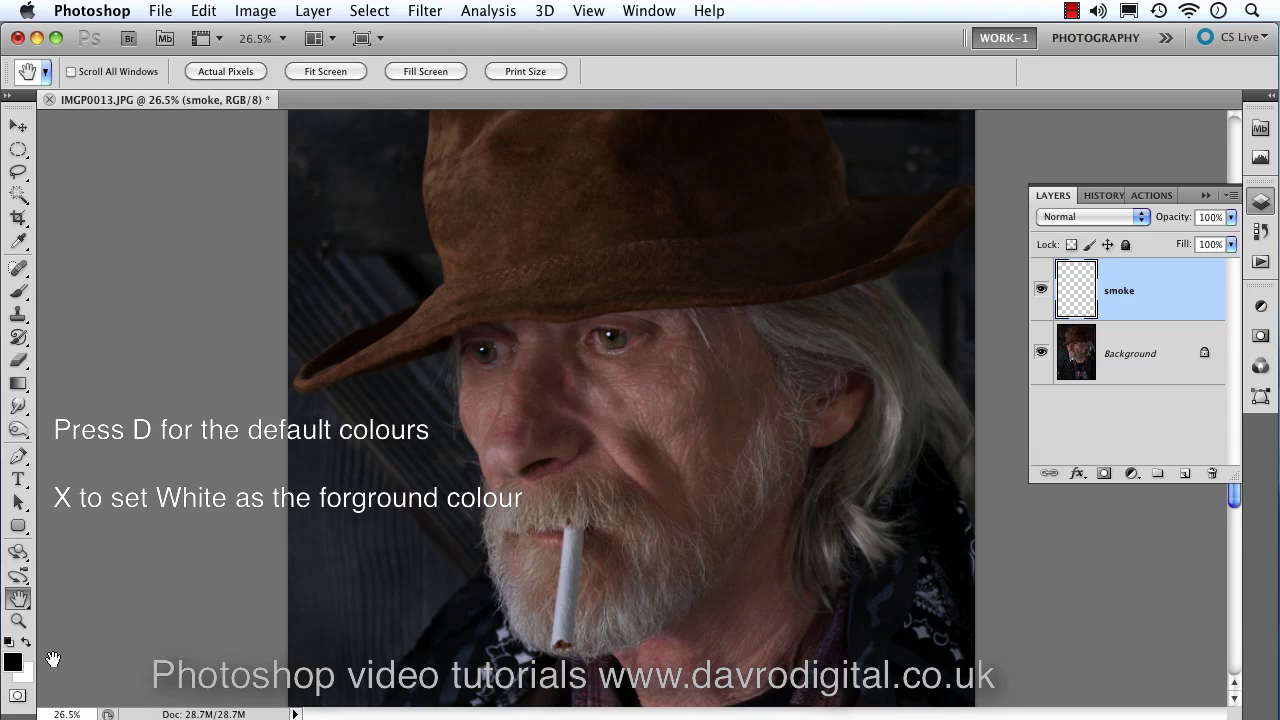
Step: Make white the foreground colour and choose the Brush tool with a size of 131 px
{"action": "key", "text": "x"}
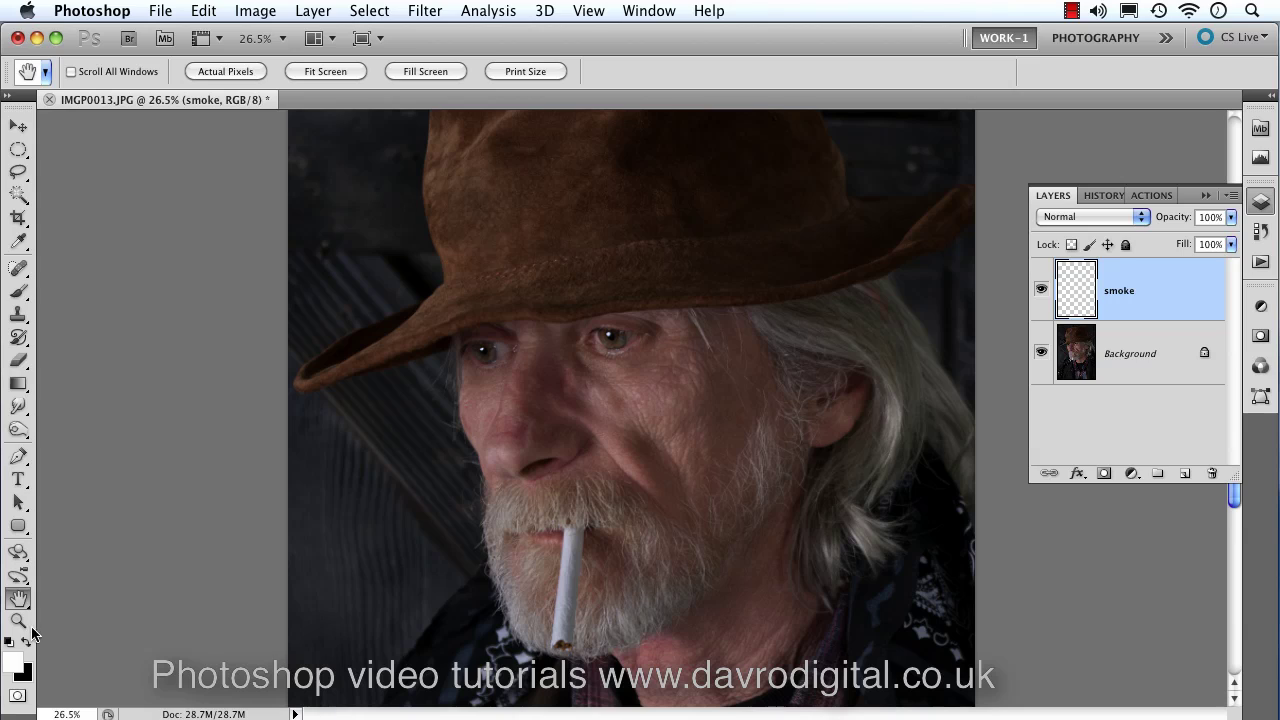
{"action": "left_click_drag", "start_coordinate": [18, 291], "coordinate": [90, 293]}
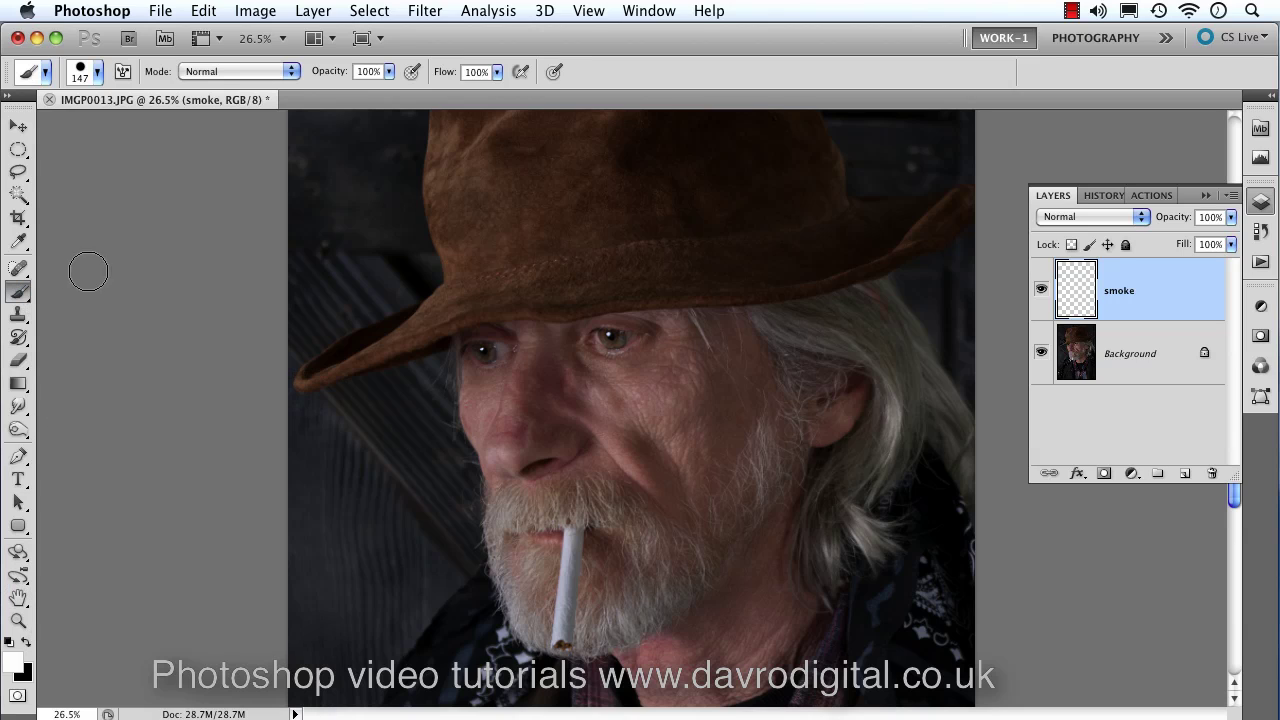
{"action": "left_click", "coordinate": [98, 78]}
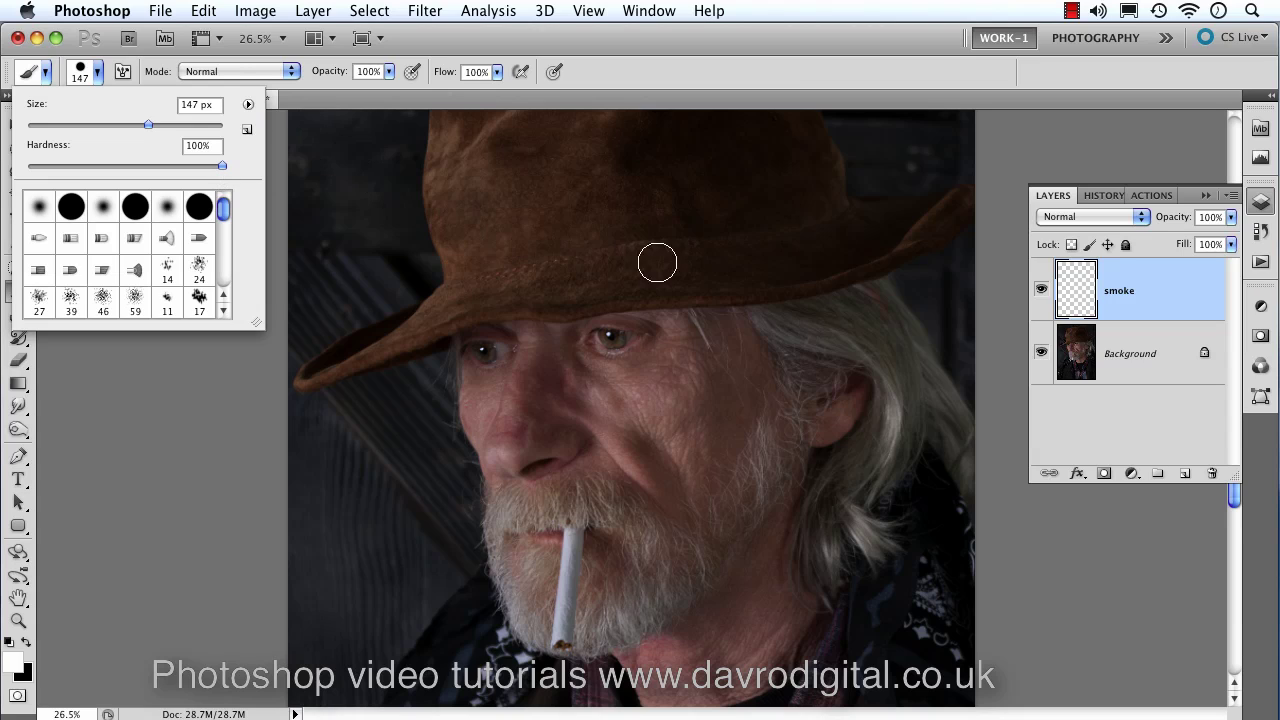
{"action": "right_click", "coordinate": [654, 270]}
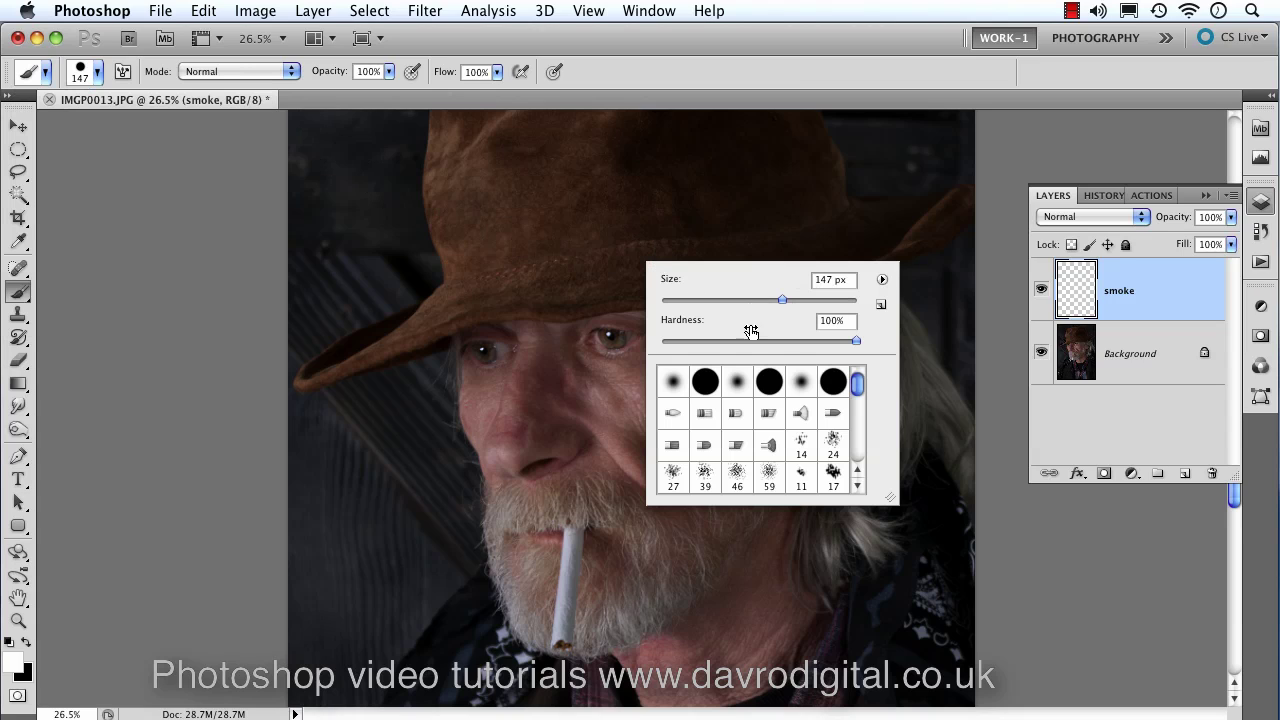
{"action": "left_click", "coordinate": [777, 300]}
{"action": "key", "text": "Return"}
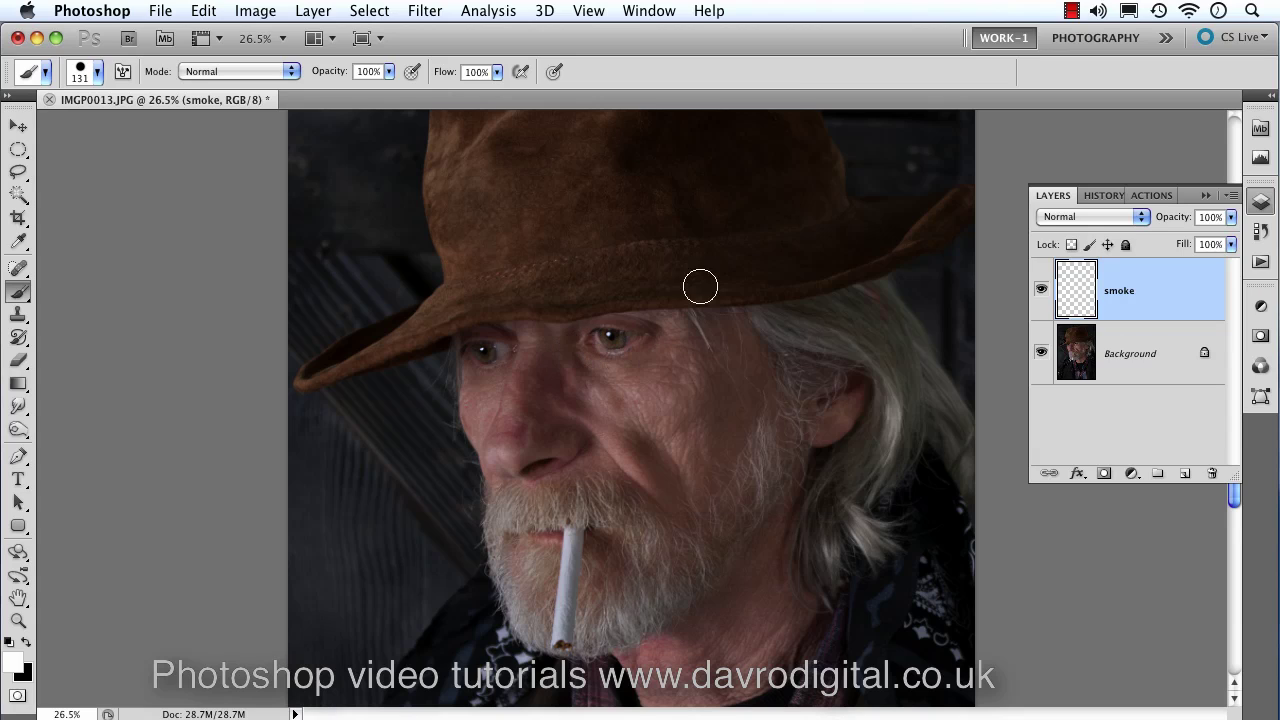
Step: Check in the detailed brush settings that Shape Dynamics is enabled for the brush tip
{"action": "left_click", "coordinate": [121, 73]}
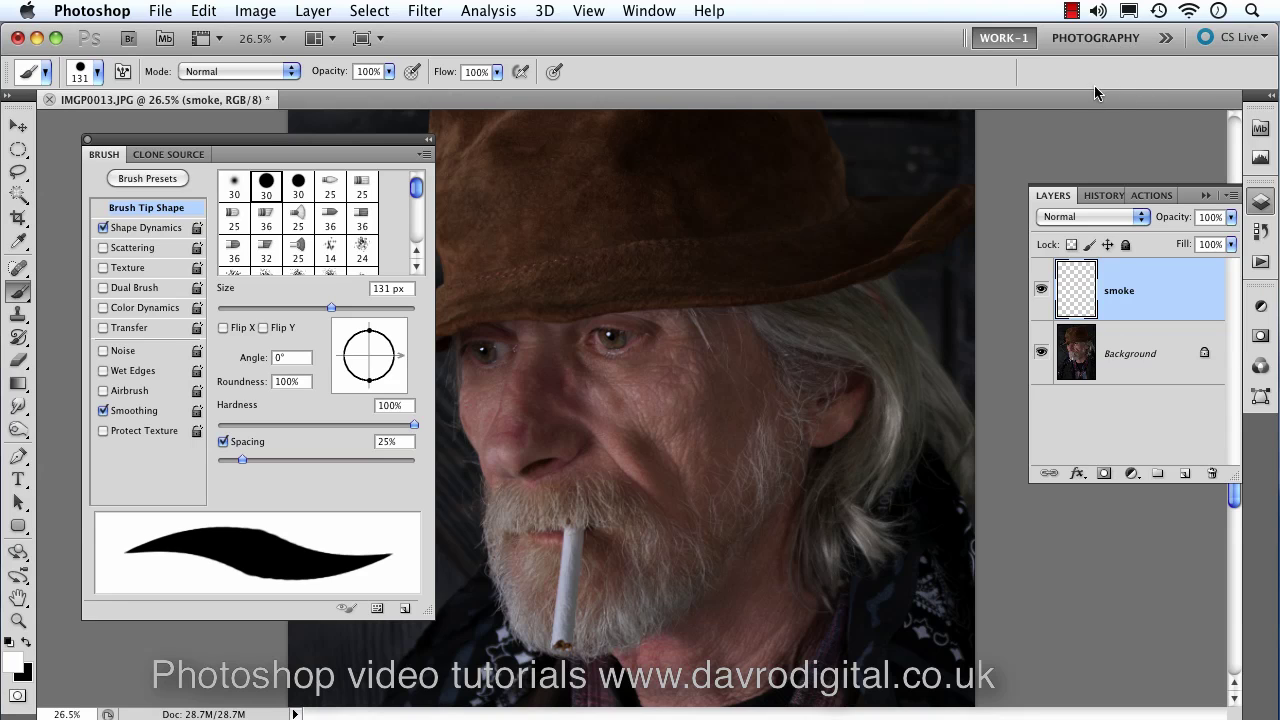
{"action": "left_click", "coordinate": [636, 12]}
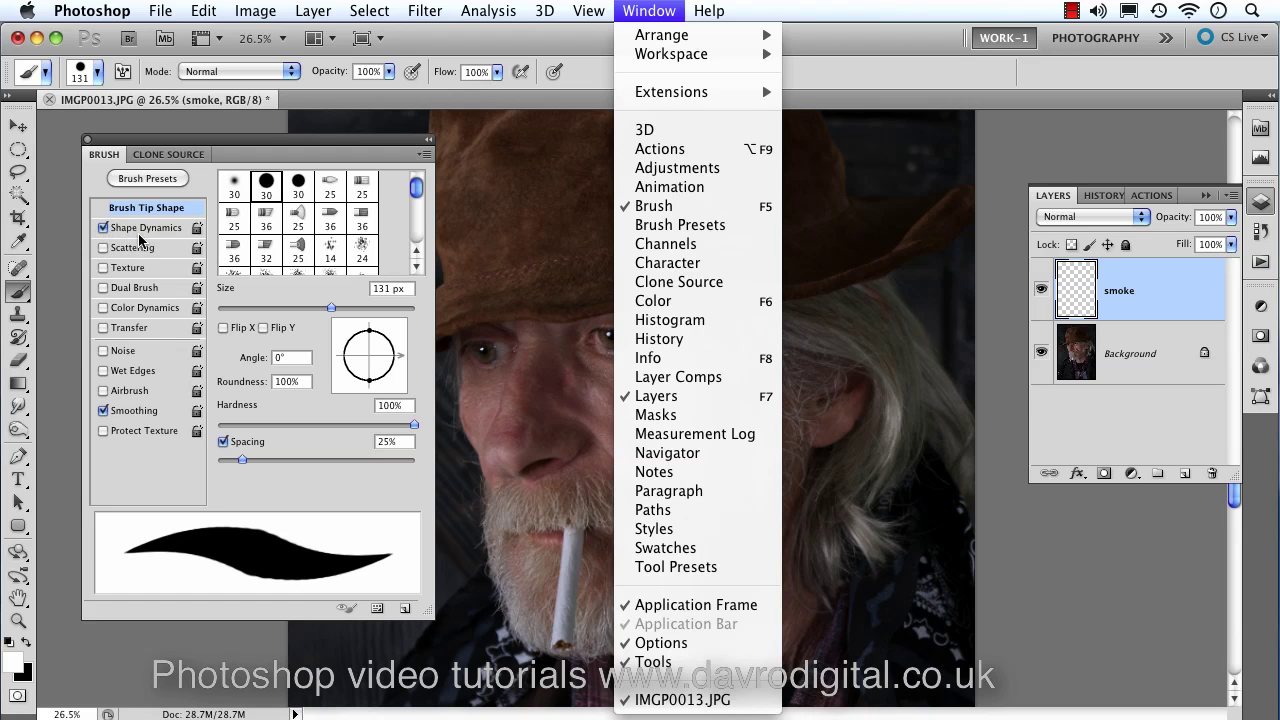
{"action": "left_click", "coordinate": [102, 229]}
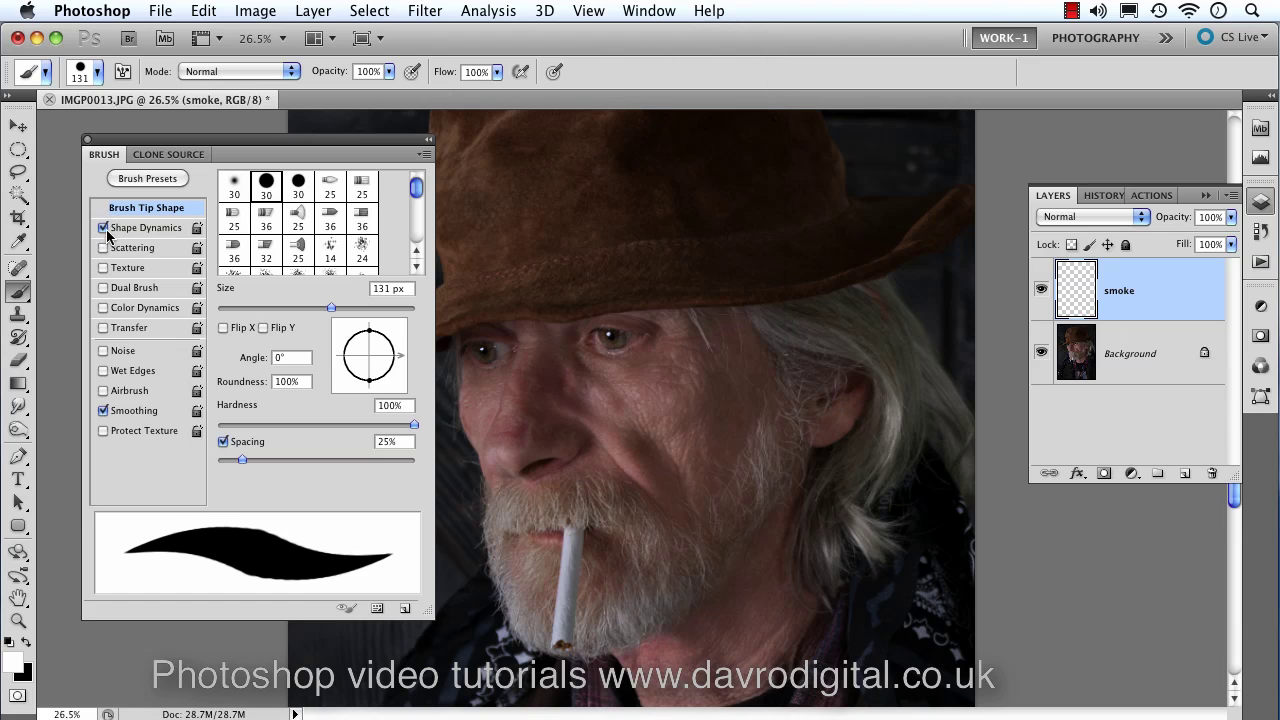
{"action": "left_click", "coordinate": [106, 232]}
{"action": "left_click", "coordinate": [103, 229]}
{"action": "left_click", "coordinate": [88, 141]}
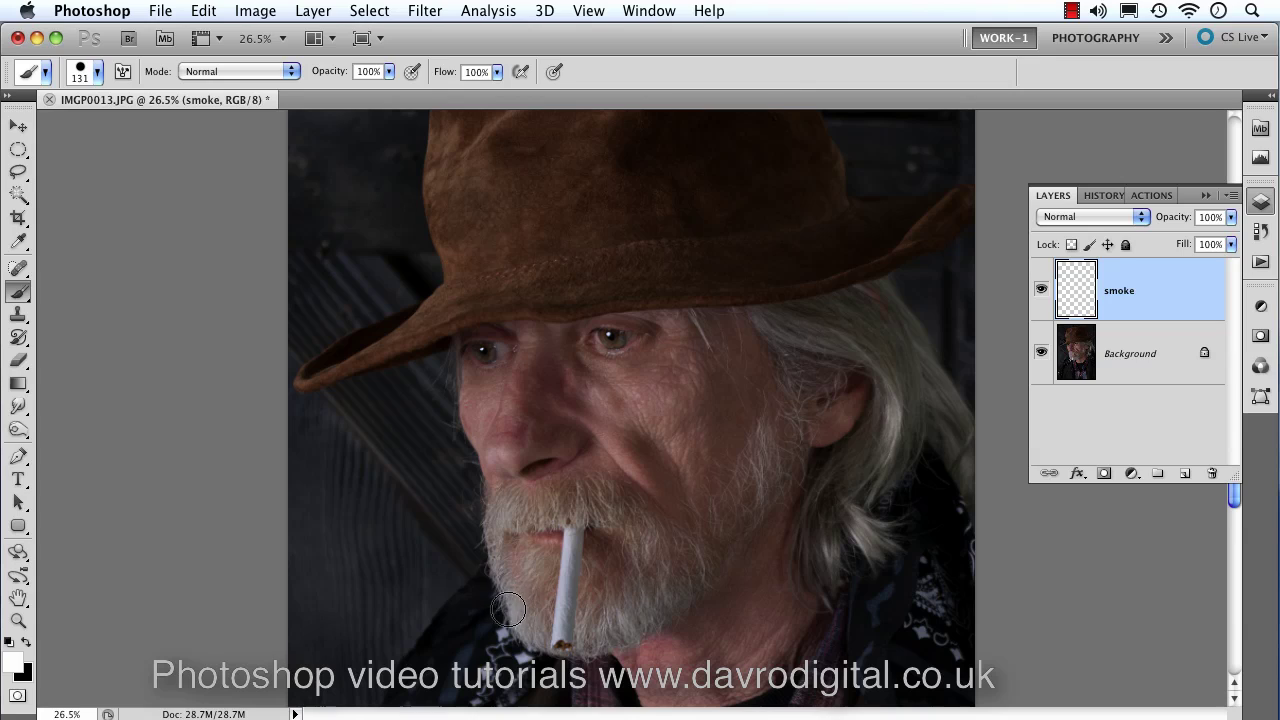
Step: Enlarge the brush to 175 px and paint a winding white smoke trail from the cigarette tip up to the photo's left edge
{"action": "key", "text": "bracketleft"}
{"action": "key", "text": "bracketleft"}
{"action": "key", "text": "bracketright"}
{"action": "key", "text": "bracketright"}
{"action": "key", "text": "bracketright"}
{"action": "key", "text": "bracketright"}
{"action": "key", "text": "bracketleft"}
{"action": "key", "text": "bracketright"}
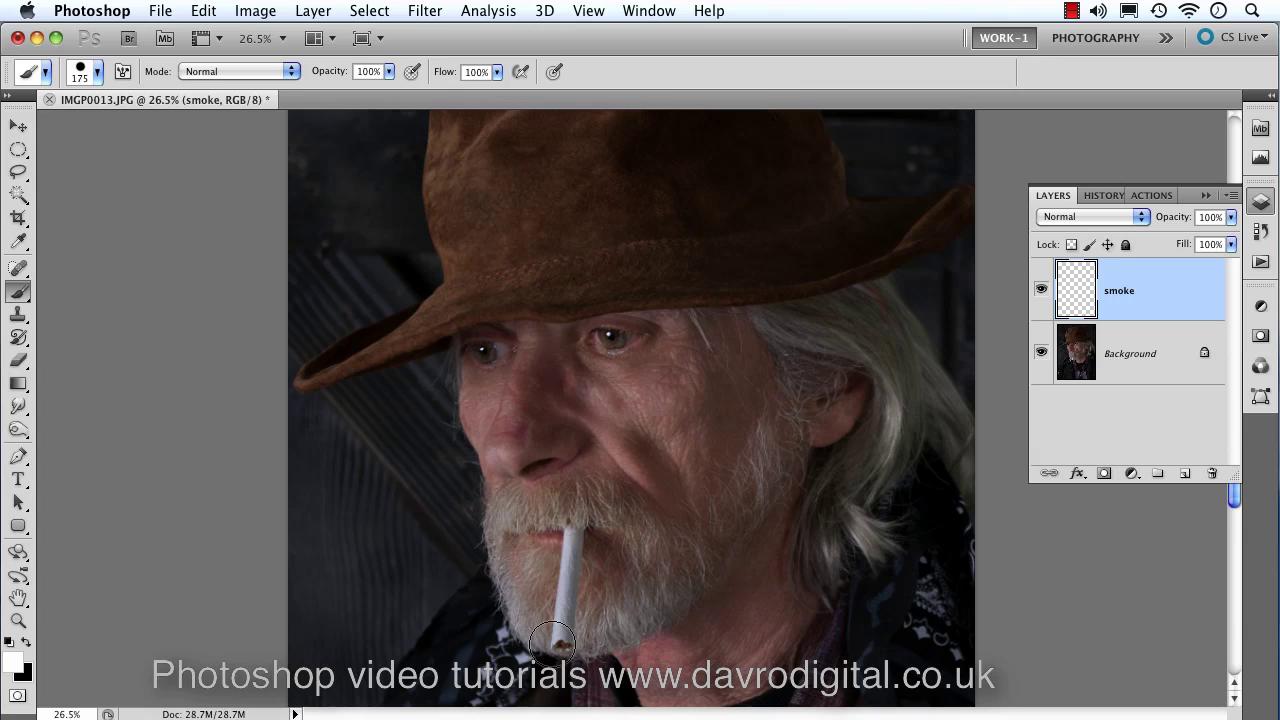
{"action": "left_click", "coordinate": [552, 647]}
{"action": "left_click", "coordinate": [553, 641]}
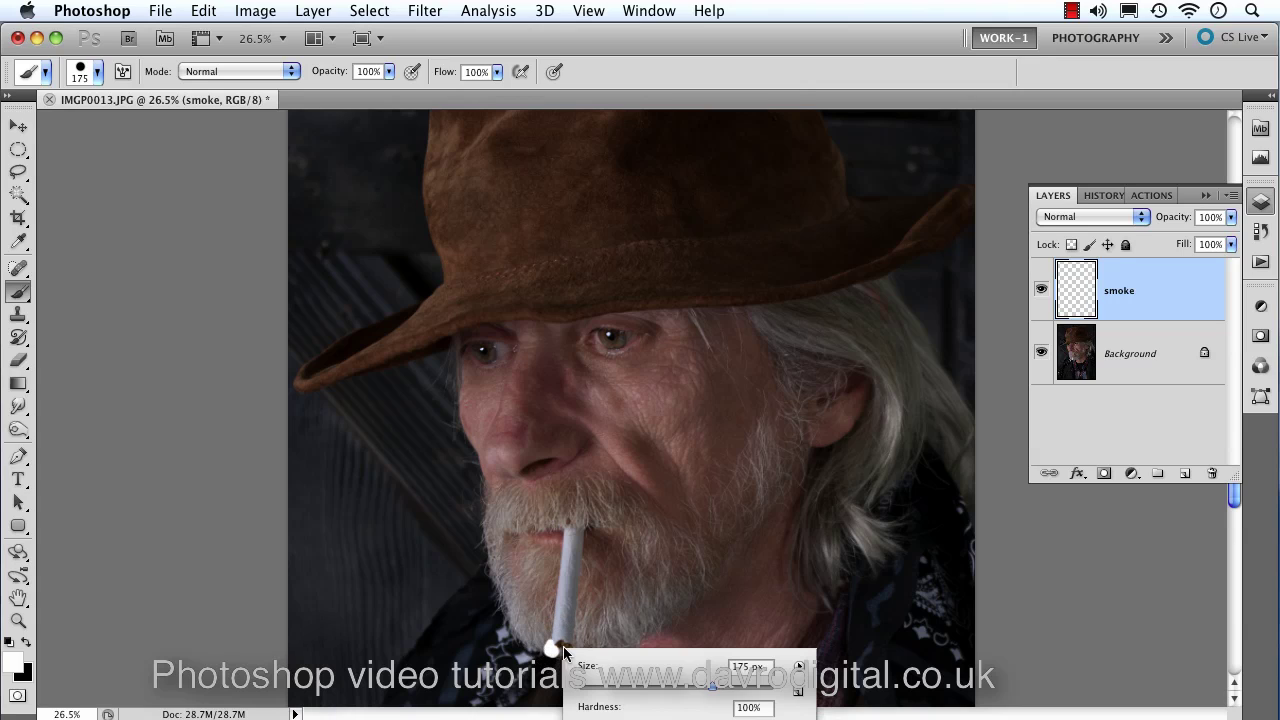
{"action": "left_click", "coordinate": [555, 639]}
{"action": "mouse_move", "coordinate": [555, 639]}
{"action": "left_mouse_down"}
{"action": "mouse_move", "coordinate": [525, 618]}
{"action": "mouse_move", "coordinate": [445, 570]}
{"action": "mouse_move", "coordinate": [388, 553]}
{"action": "mouse_move", "coordinate": [453, 509]}
{"action": "mouse_move", "coordinate": [450, 483]}
{"action": "mouse_move", "coordinate": [333, 492]}
{"action": "mouse_move", "coordinate": [326, 467]}
{"action": "mouse_move", "coordinate": [375, 418]}
{"action": "mouse_move", "coordinate": [375, 395]}
{"action": "mouse_move", "coordinate": [300, 331]}
{"action": "mouse_move", "coordinate": [266, 251]}
{"action": "left_mouse_up"}
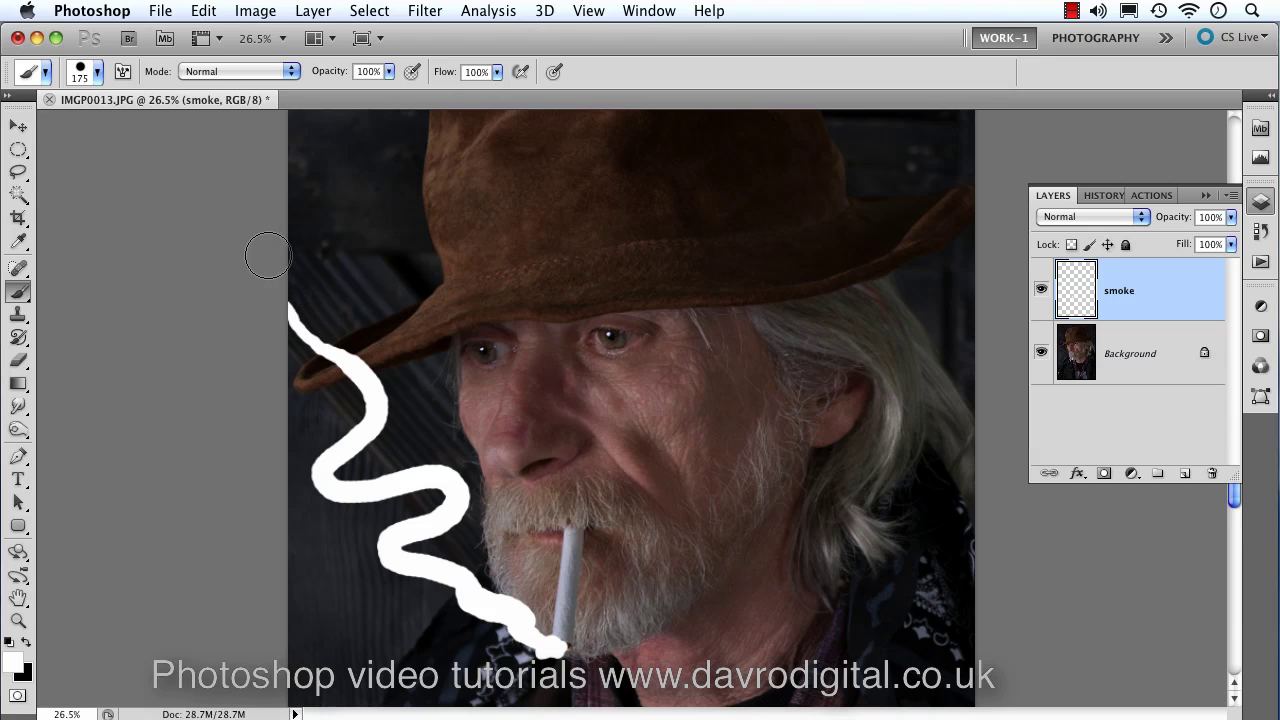
Step: Paint three short white side wisps branching off the main smoke trail, two of them curling below it
{"action": "mouse_move", "coordinate": [410, 575]}
{"action": "left_mouse_down"}
{"action": "mouse_move", "coordinate": [465, 615]}
{"action": "mouse_move", "coordinate": [486, 613]}
{"action": "mouse_move", "coordinate": [463, 599]}
{"action": "mouse_move", "coordinate": [433, 625]}
{"action": "mouse_move", "coordinate": [438, 646]}
{"action": "mouse_move", "coordinate": [455, 615]}
{"action": "left_mouse_up"}
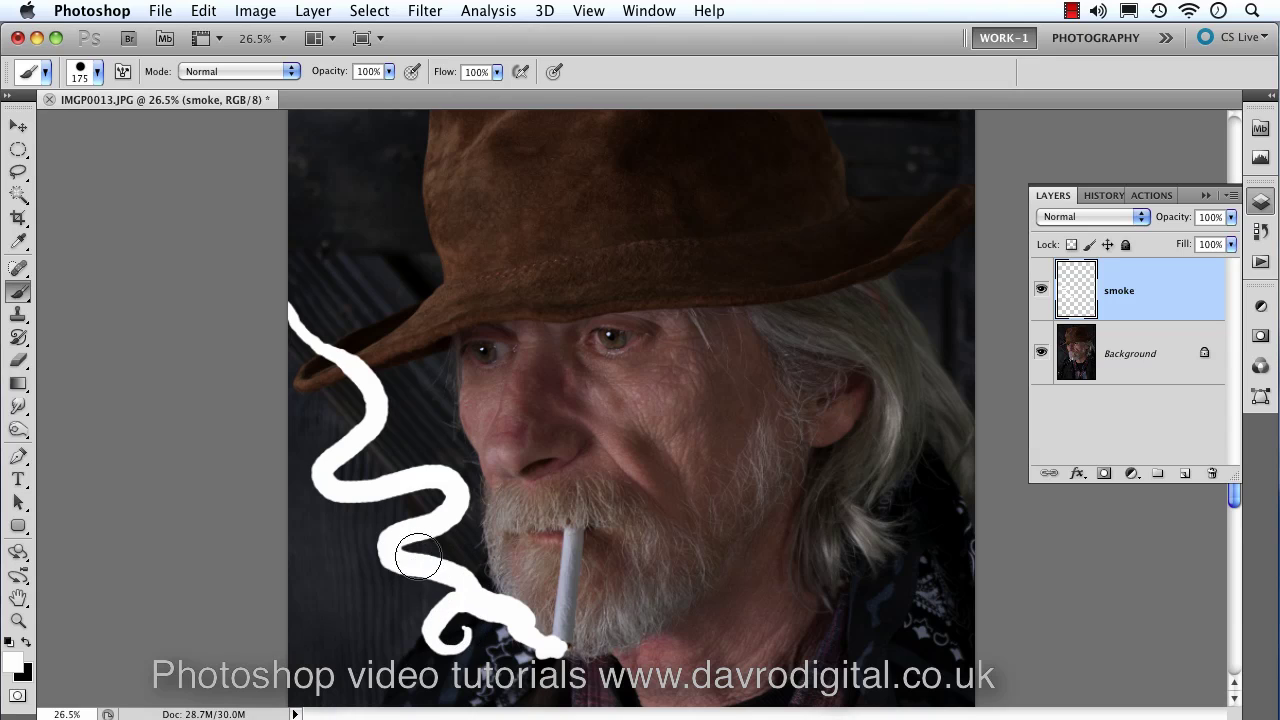
{"action": "left_click_drag", "start_coordinate": [432, 464], "coordinate": [428, 430]}
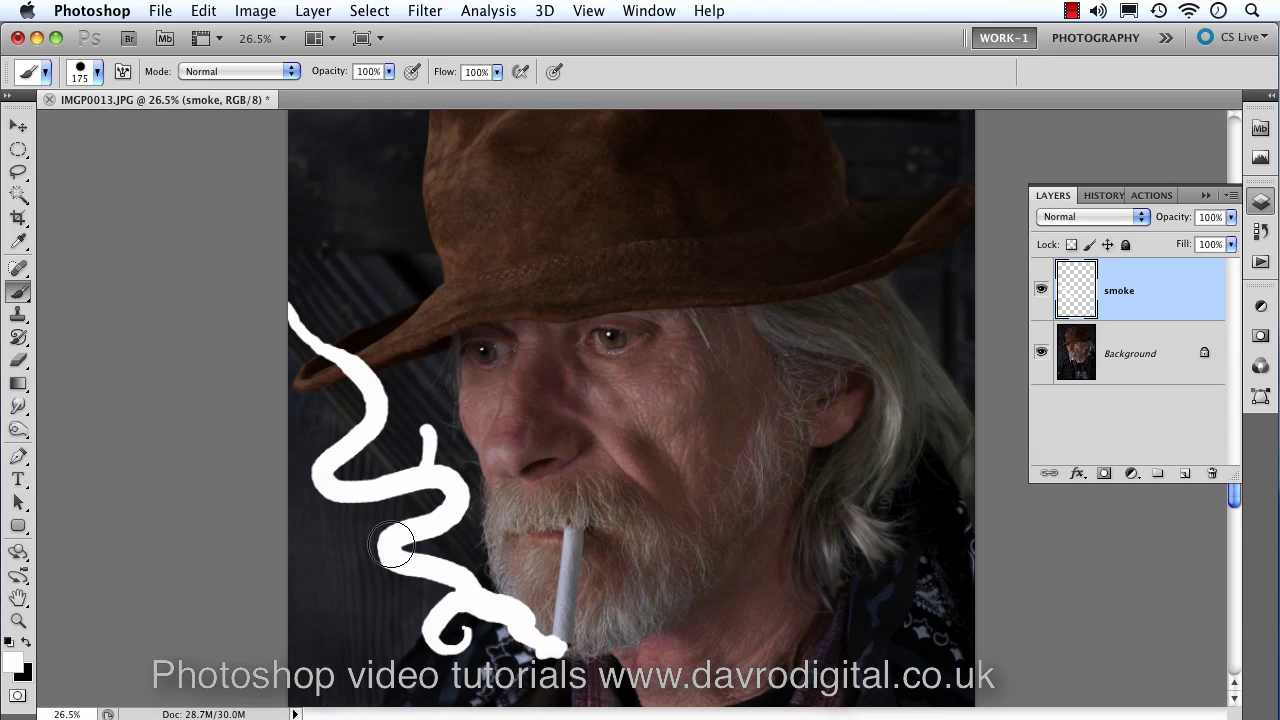
{"action": "mouse_move", "coordinate": [378, 548]}
{"action": "left_mouse_down"}
{"action": "mouse_move", "coordinate": [356, 592]}
{"action": "mouse_move", "coordinate": [396, 594]}
{"action": "mouse_move", "coordinate": [380, 568]}
{"action": "mouse_move", "coordinate": [381, 580]}
{"action": "left_mouse_up"}
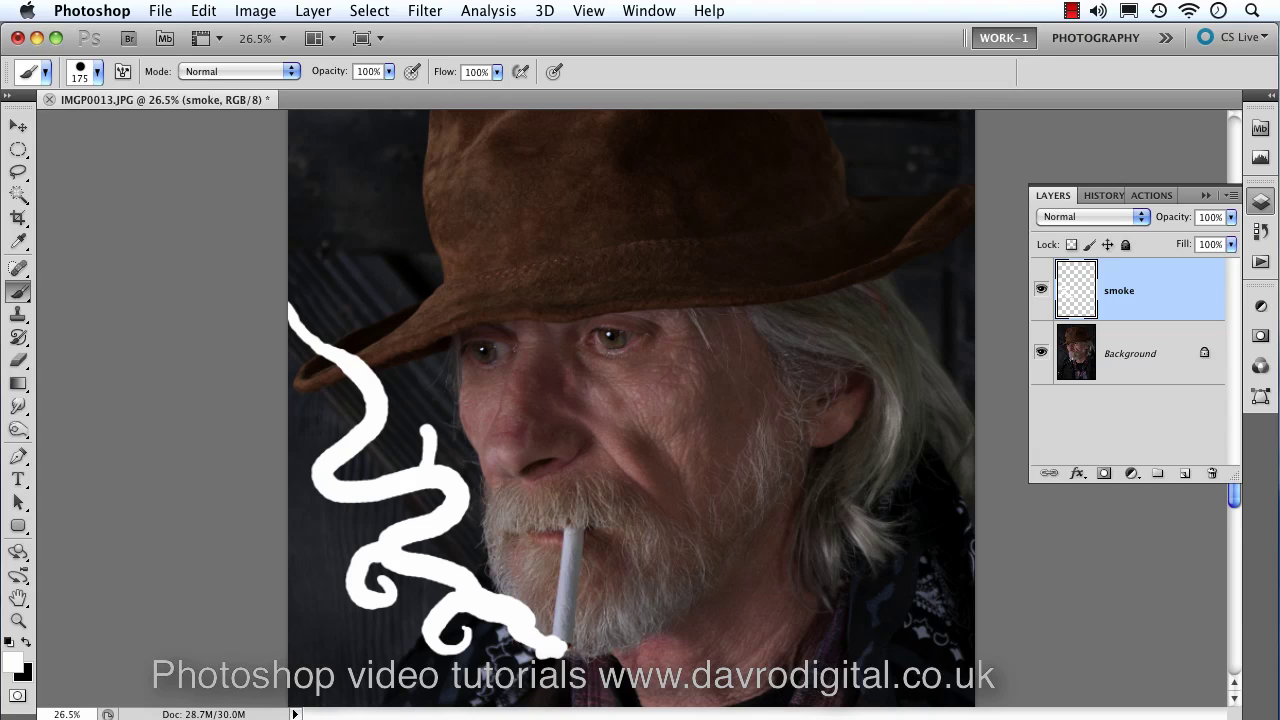
Step: Apply a Gaussian Blur with a radius of 30.9 pixels to the smoke layer
{"action": "left_click", "coordinate": [426, 12]}
{"action": "mouse_move", "coordinate": [529, 224]}
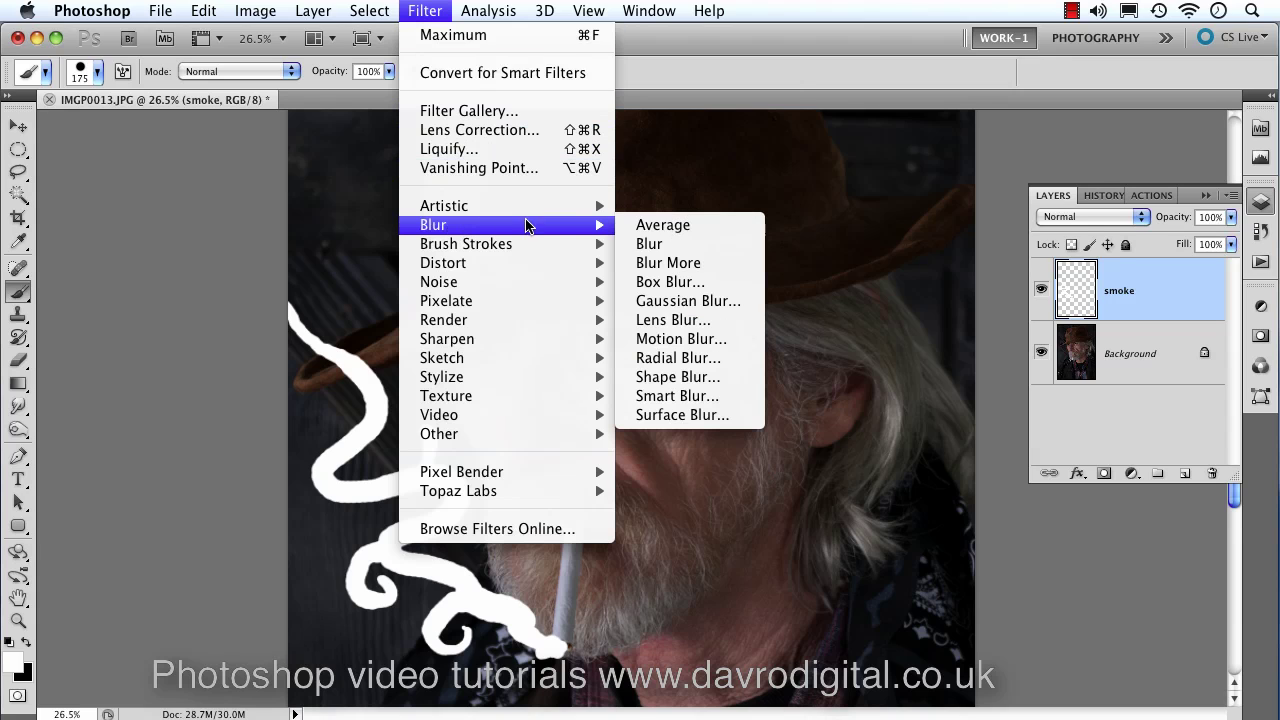
{"action": "left_click", "coordinate": [712, 300]}
{"action": "left_click_drag", "start_coordinate": [792, 507], "coordinate": [770, 484]}
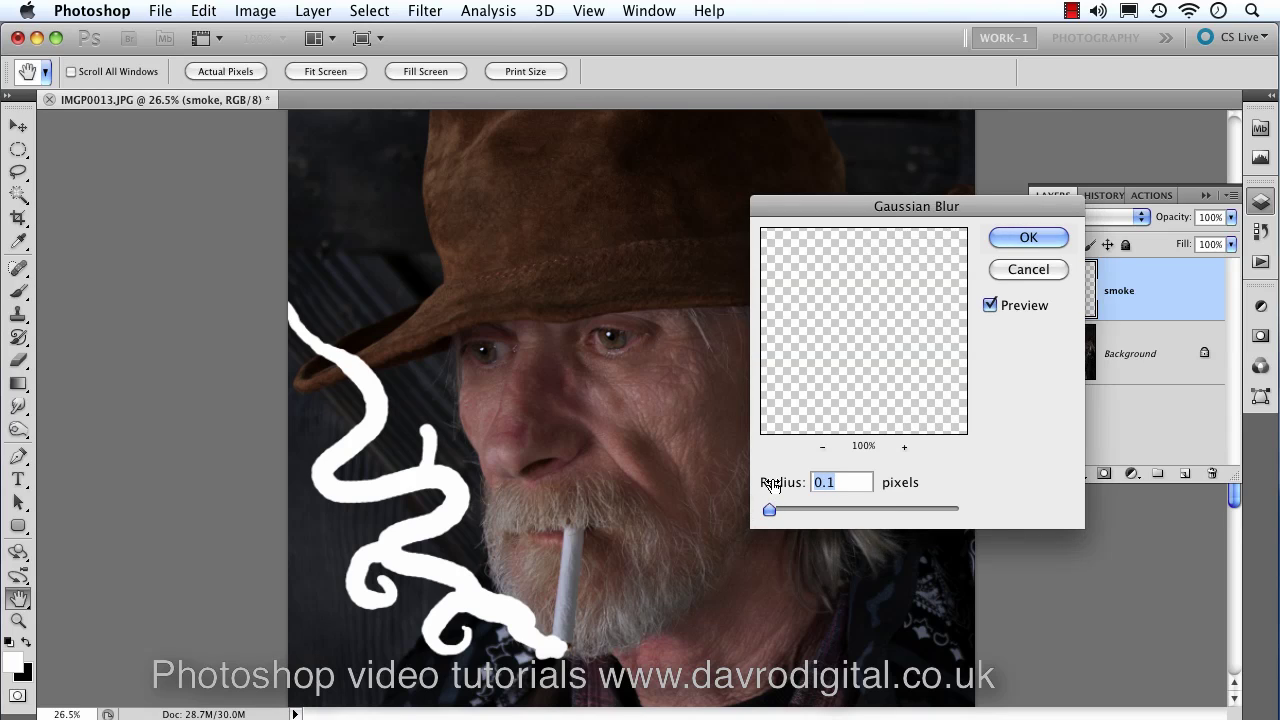
{"action": "left_click", "coordinate": [457, 486]}
{"action": "left_click_drag", "start_coordinate": [862, 377], "coordinate": [889, 363]}
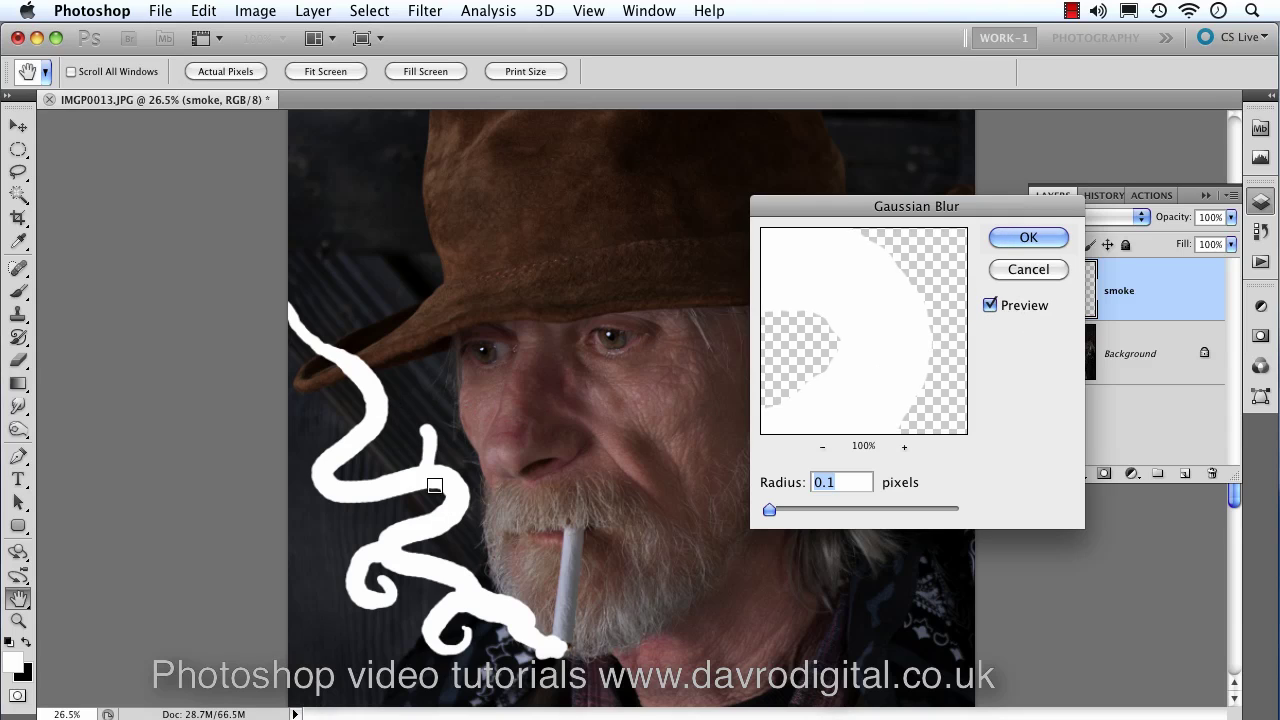
{"action": "left_click_drag", "start_coordinate": [770, 511], "coordinate": [865, 507]}
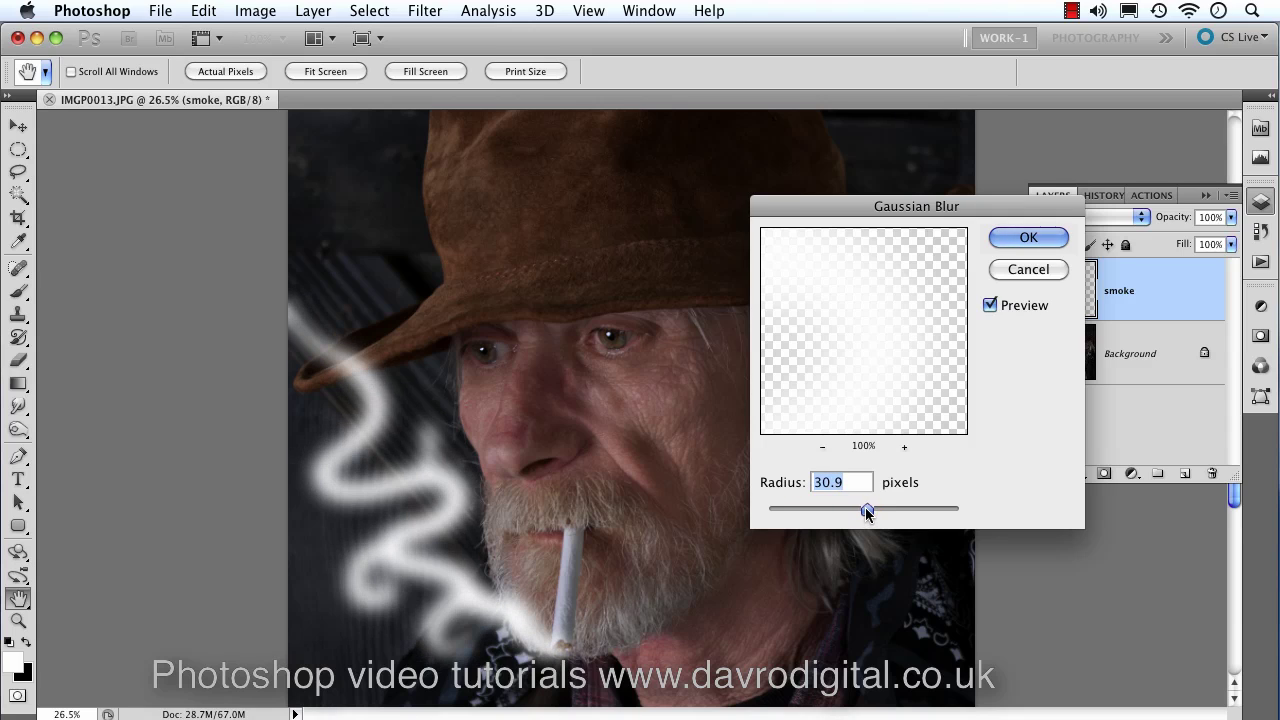
{"action": "left_click", "coordinate": [1028, 237]}
{"action": "key", "text": "b"}
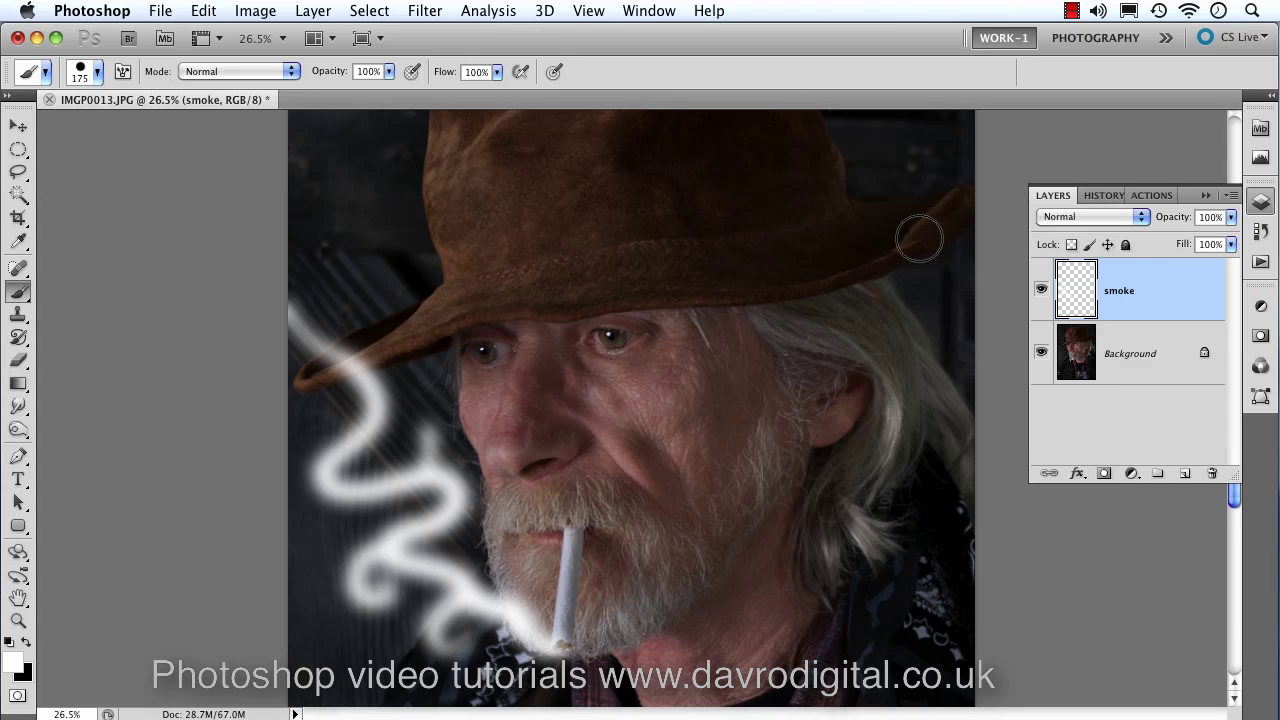
Step: Apply the Maximum filter with a radius of 64 pixels to the smoke layer
{"action": "left_click", "coordinate": [424, 12]}
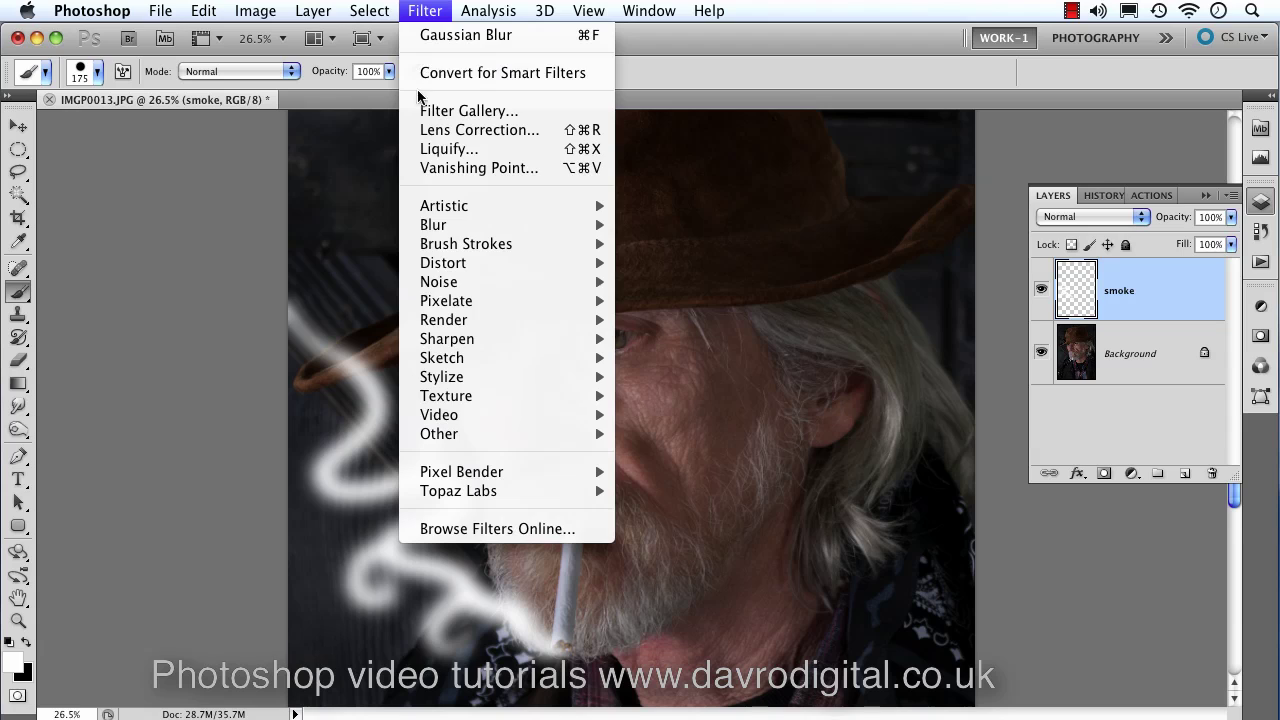
{"action": "mouse_move", "coordinate": [432, 440]}
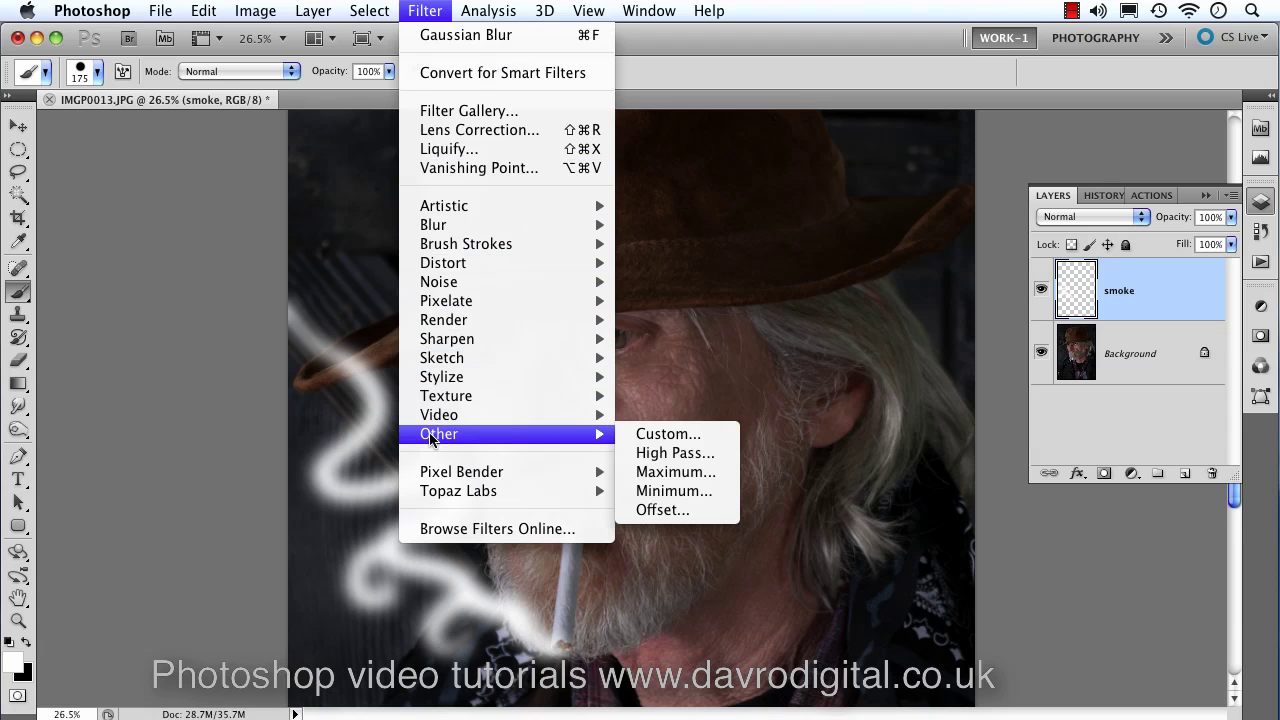
{"action": "left_click", "coordinate": [716, 476]}
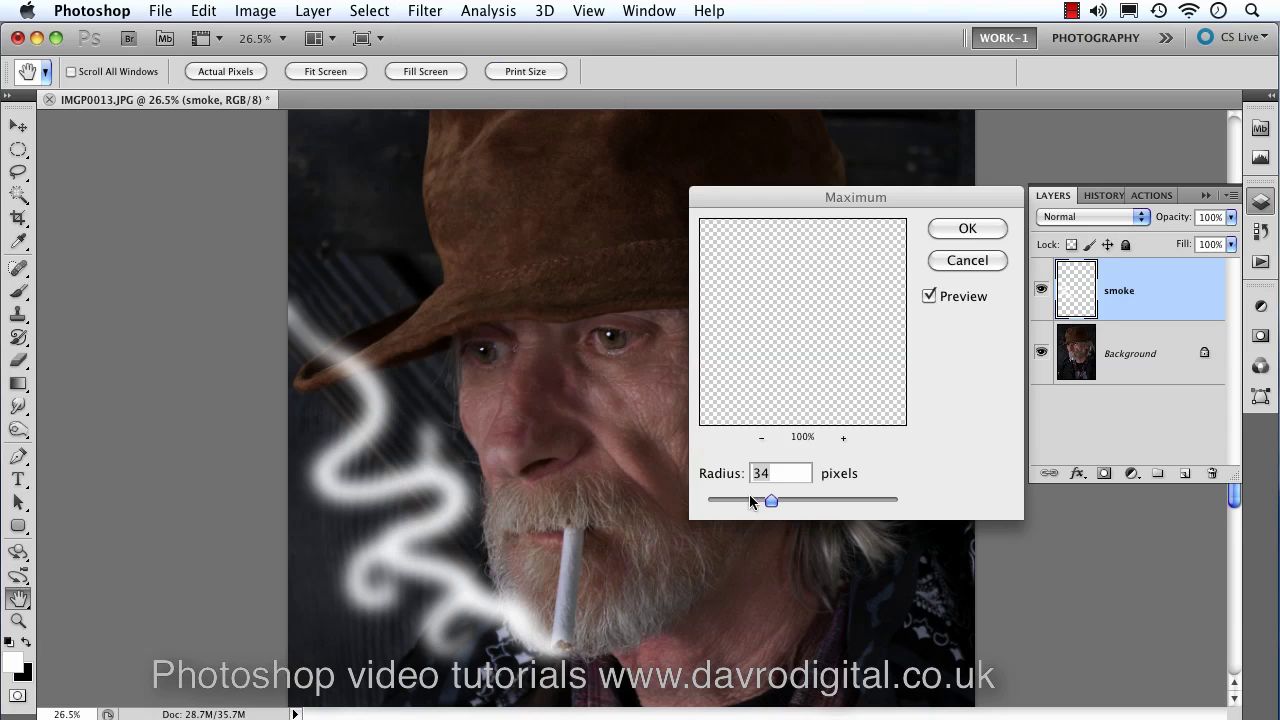
{"action": "left_click_drag", "start_coordinate": [766, 501], "coordinate": [705, 502]}
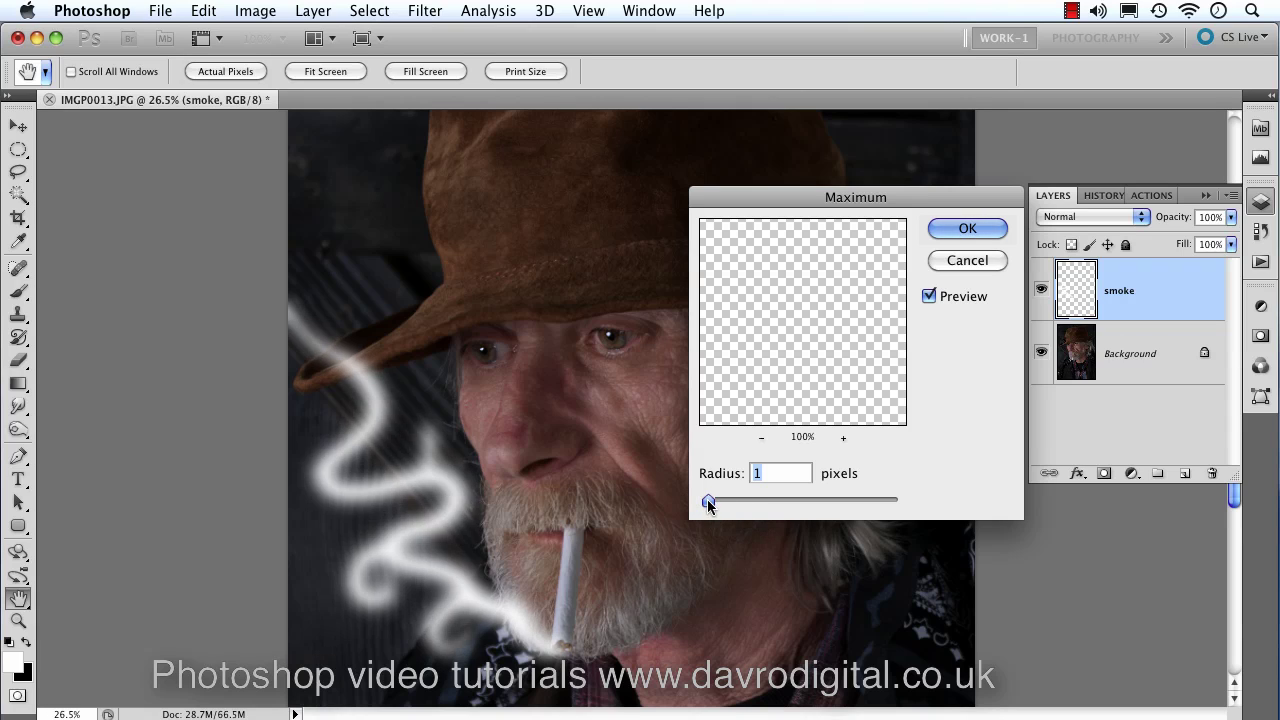
{"action": "left_click_drag", "start_coordinate": [708, 505], "coordinate": [750, 500]}
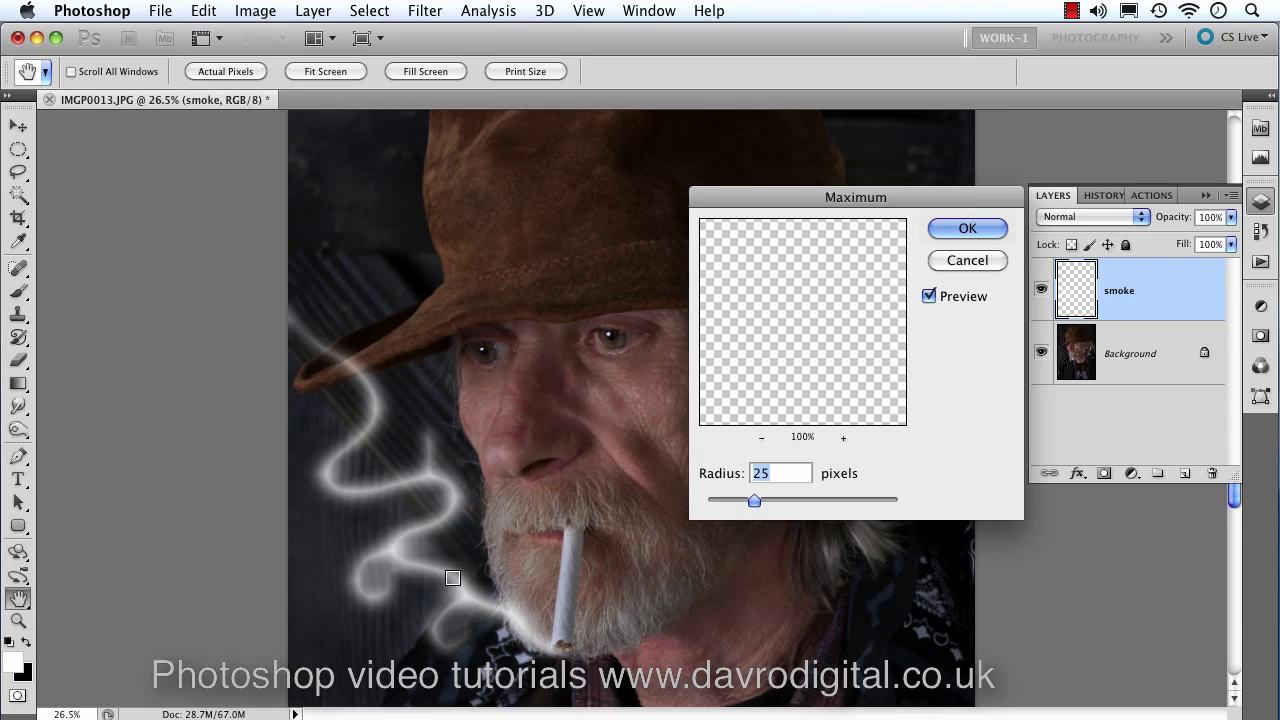
{"action": "left_click_drag", "start_coordinate": [752, 501], "coordinate": [828, 500]}
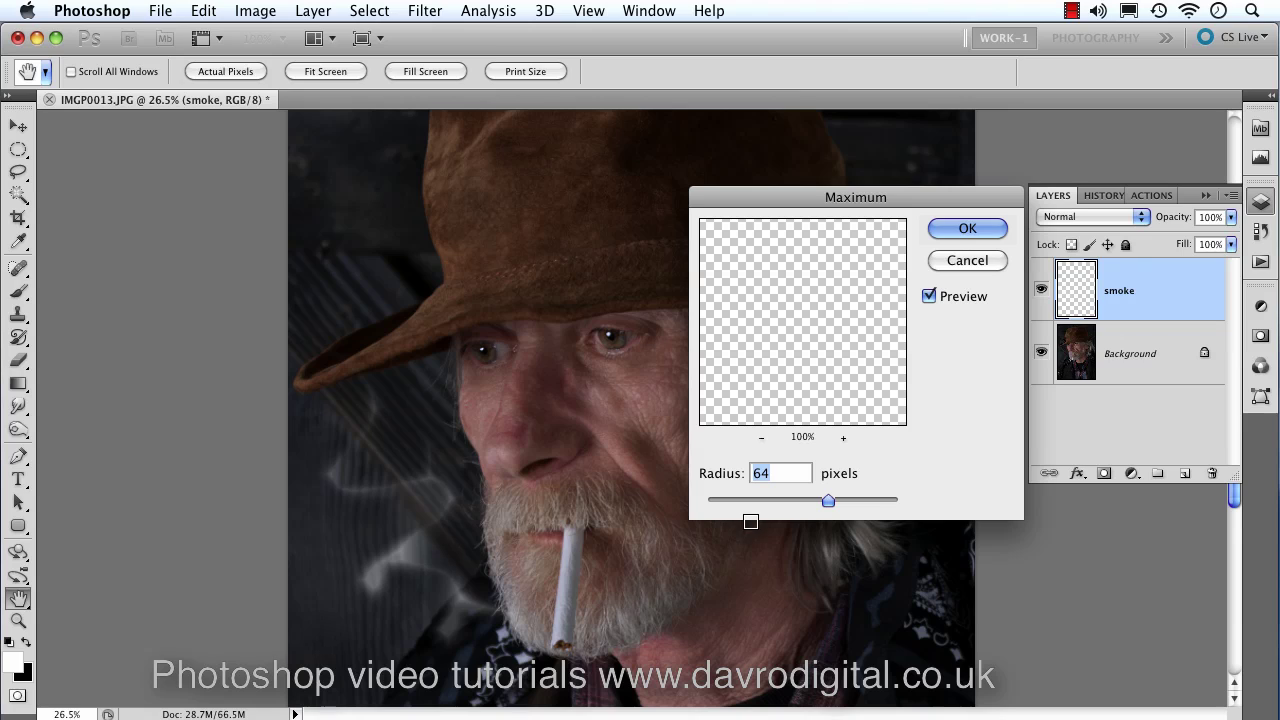
{"action": "left_click", "coordinate": [966, 229]}
{"action": "key", "text": "b"}
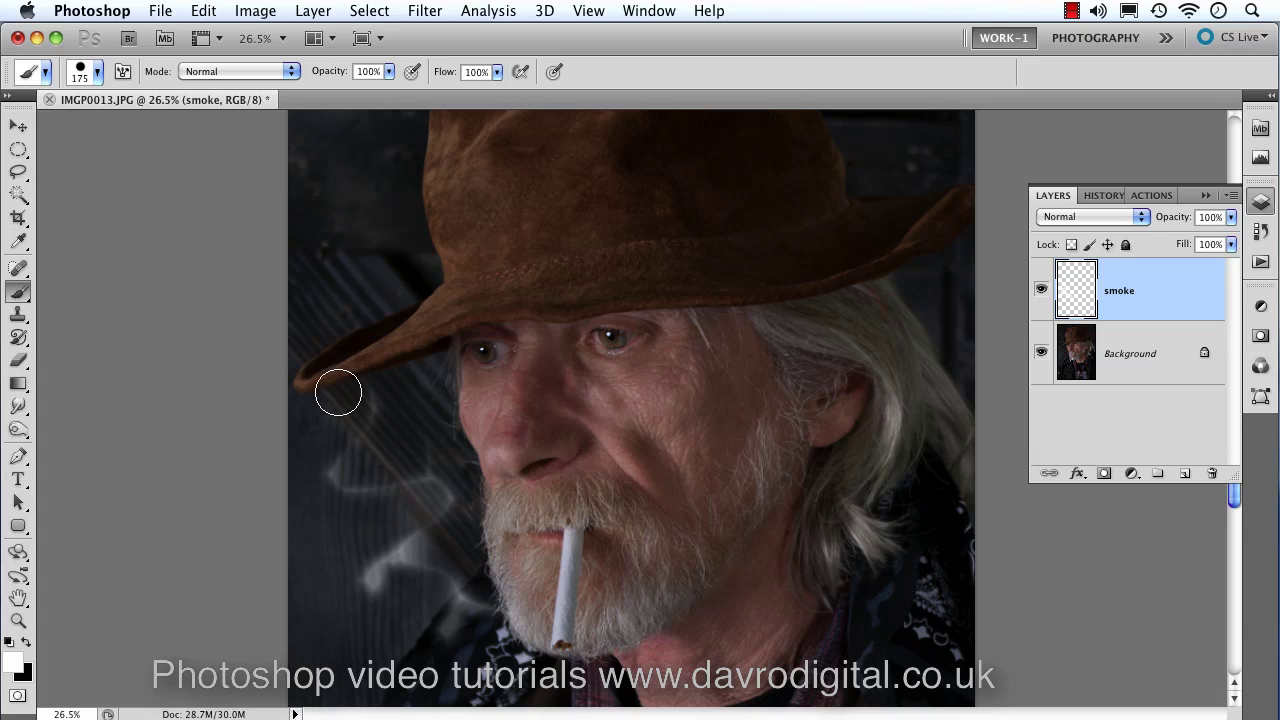
Step: Warp the smoke layer, pulling the wisps upward, the upper-left corner beyond the photo and the lower-right corner past the cigarette tip
{"action": "left_click", "coordinate": [203, 12]}
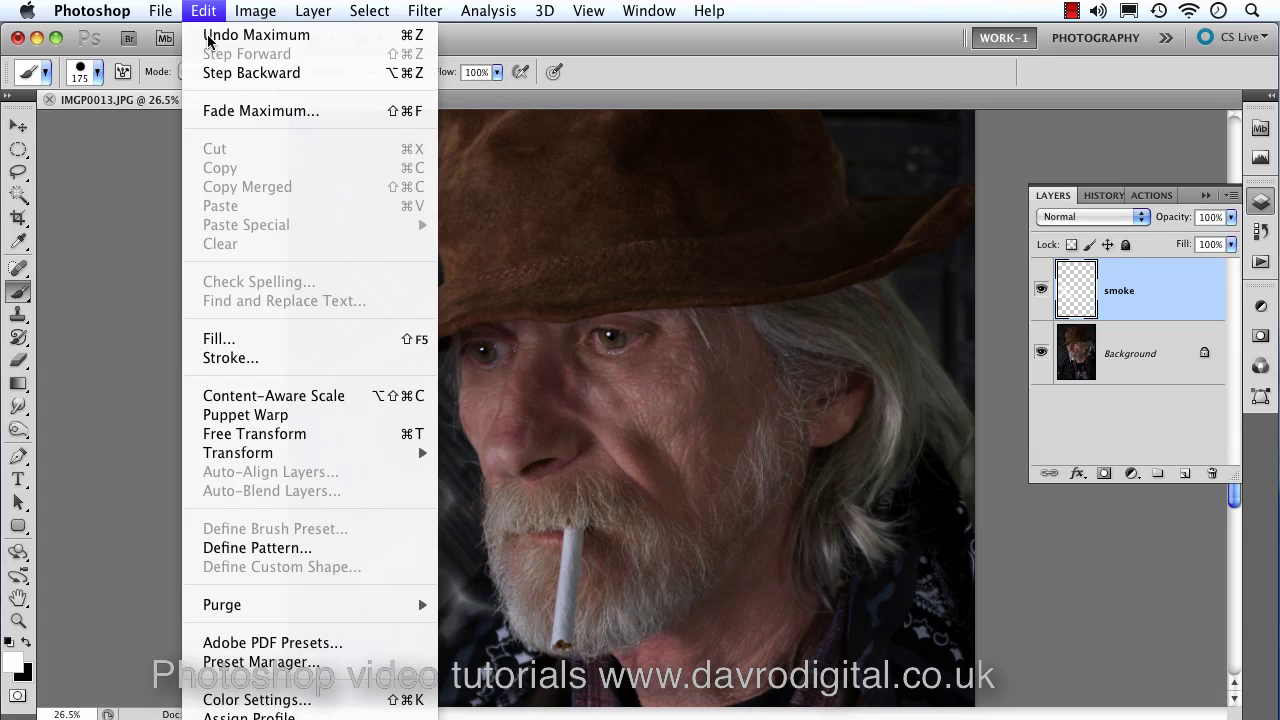
{"action": "left_click", "coordinate": [250, 434]}
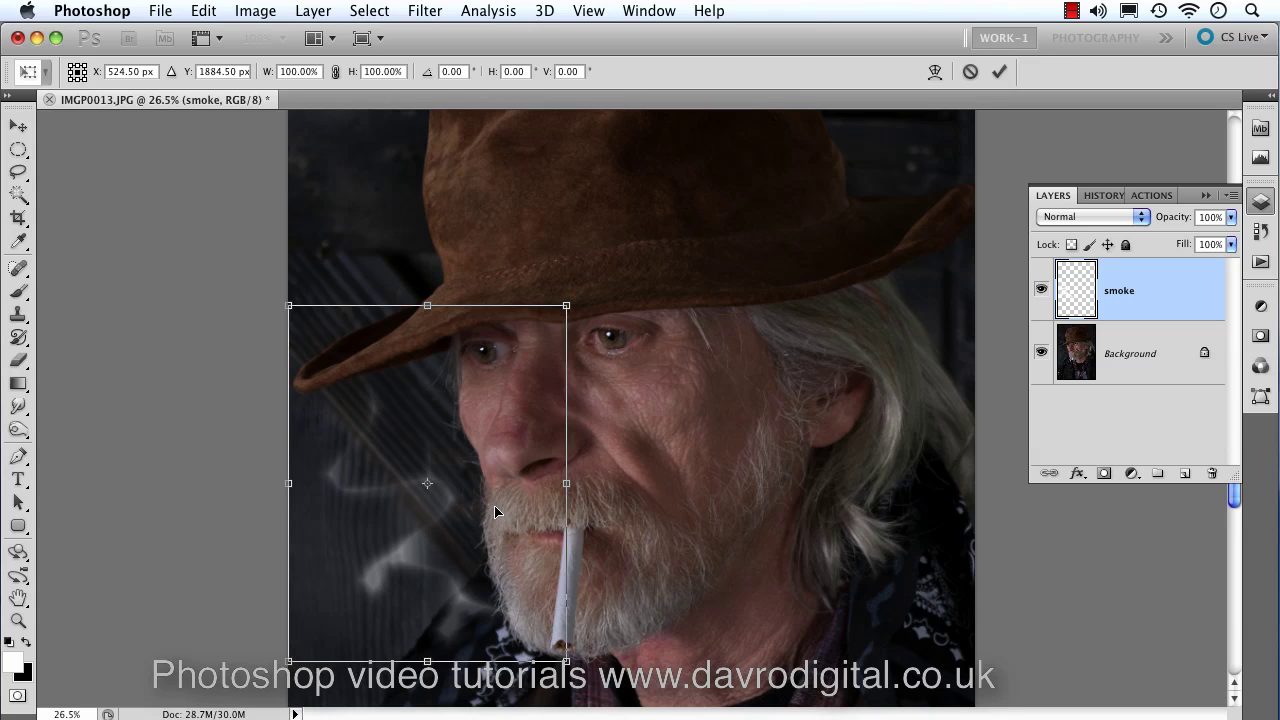
{"action": "right_click", "coordinate": [494, 505]}
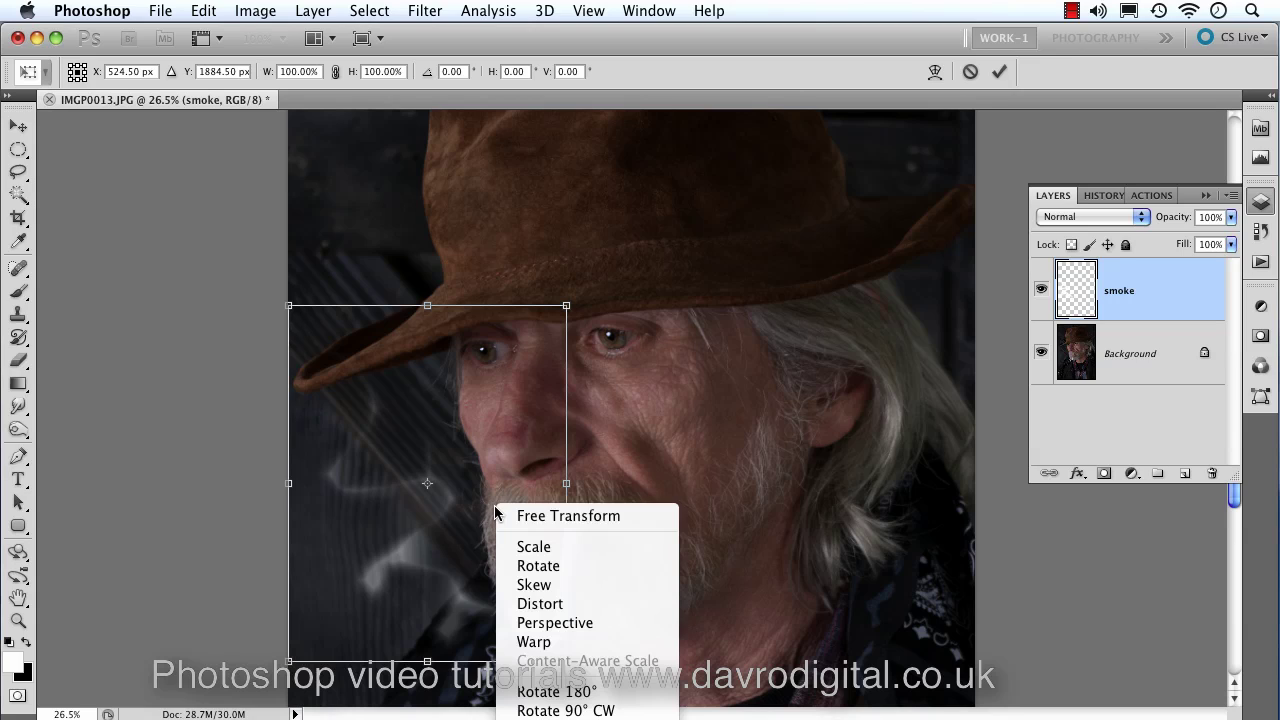
{"action": "left_click", "coordinate": [531, 643]}
{"action": "left_click_drag", "start_coordinate": [474, 545], "coordinate": [470, 515]}
{"action": "left_click_drag", "start_coordinate": [378, 420], "coordinate": [313, 356]}
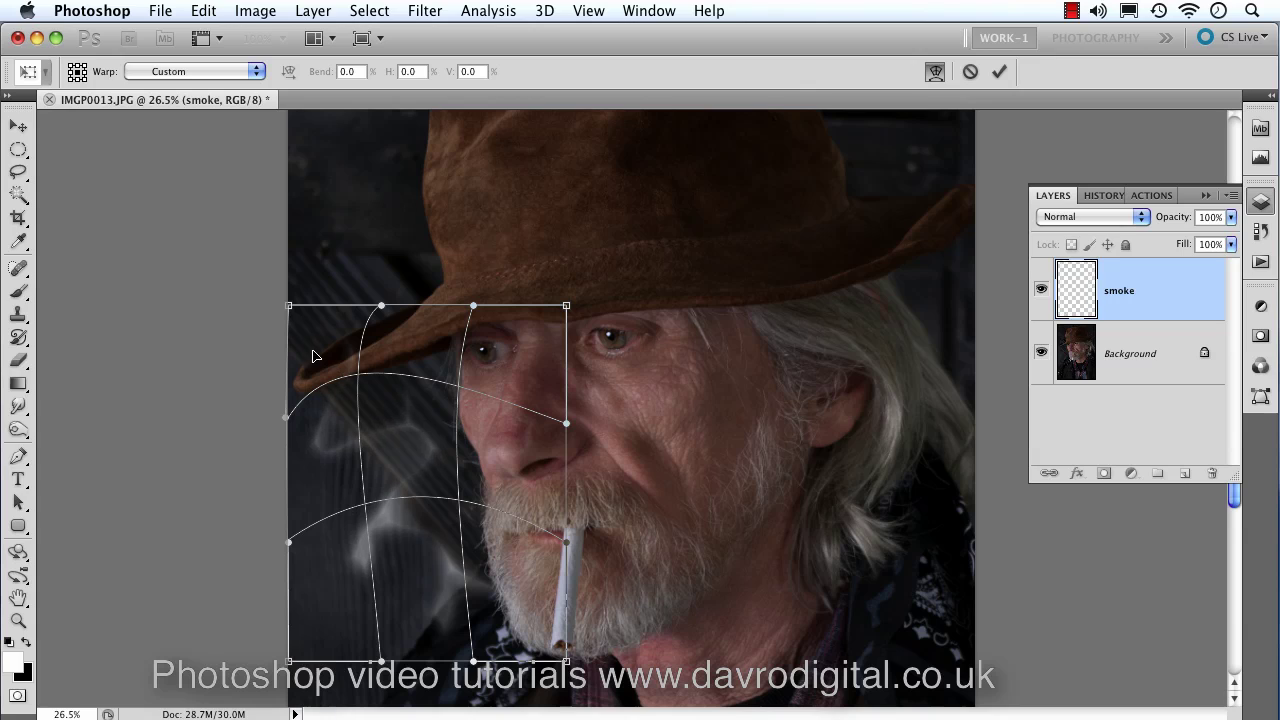
{"action": "left_click_drag", "start_coordinate": [295, 308], "coordinate": [157, 194]}
{"action": "mouse_move", "coordinate": [453, 387]}
{"action": "left_mouse_down"}
{"action": "mouse_move", "coordinate": [457, 367]}
{"action": "mouse_move", "coordinate": [438, 373]}
{"action": "left_mouse_up"}
{"action": "left_click_drag", "start_coordinate": [361, 507], "coordinate": [381, 493]}
{"action": "left_click_drag", "start_coordinate": [571, 657], "coordinate": [599, 677]}
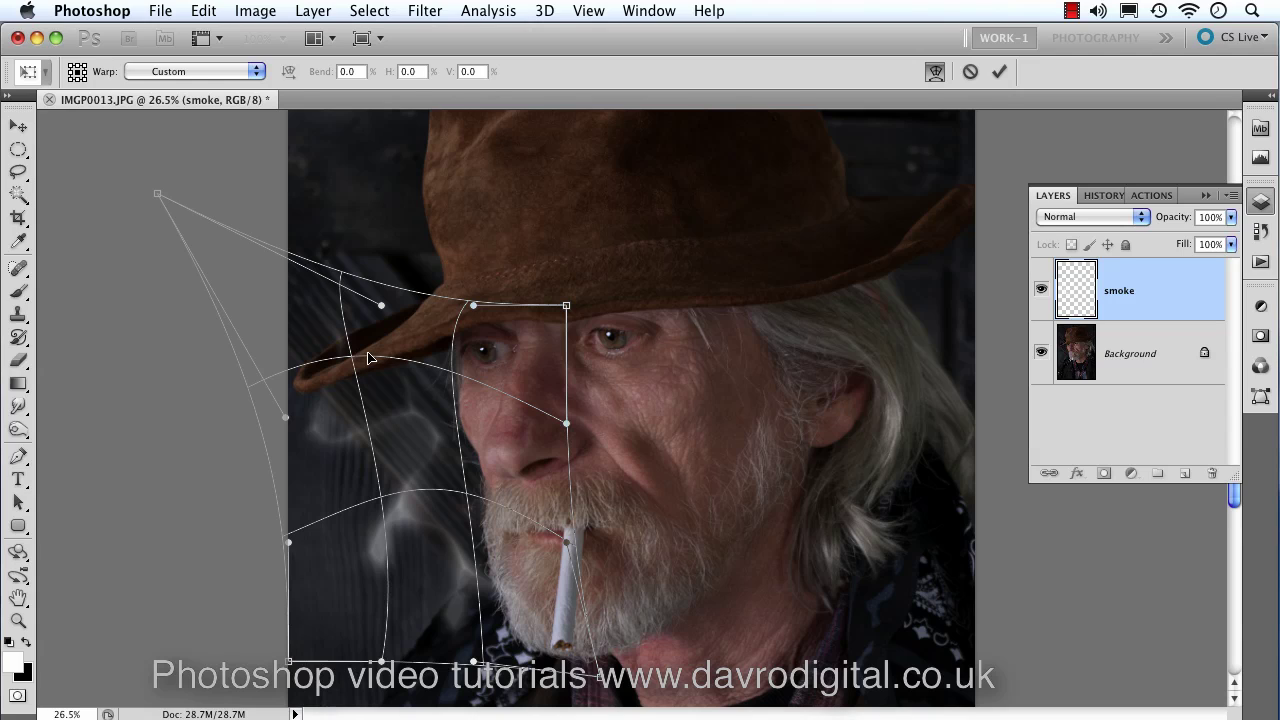
{"action": "key", "text": "b"}
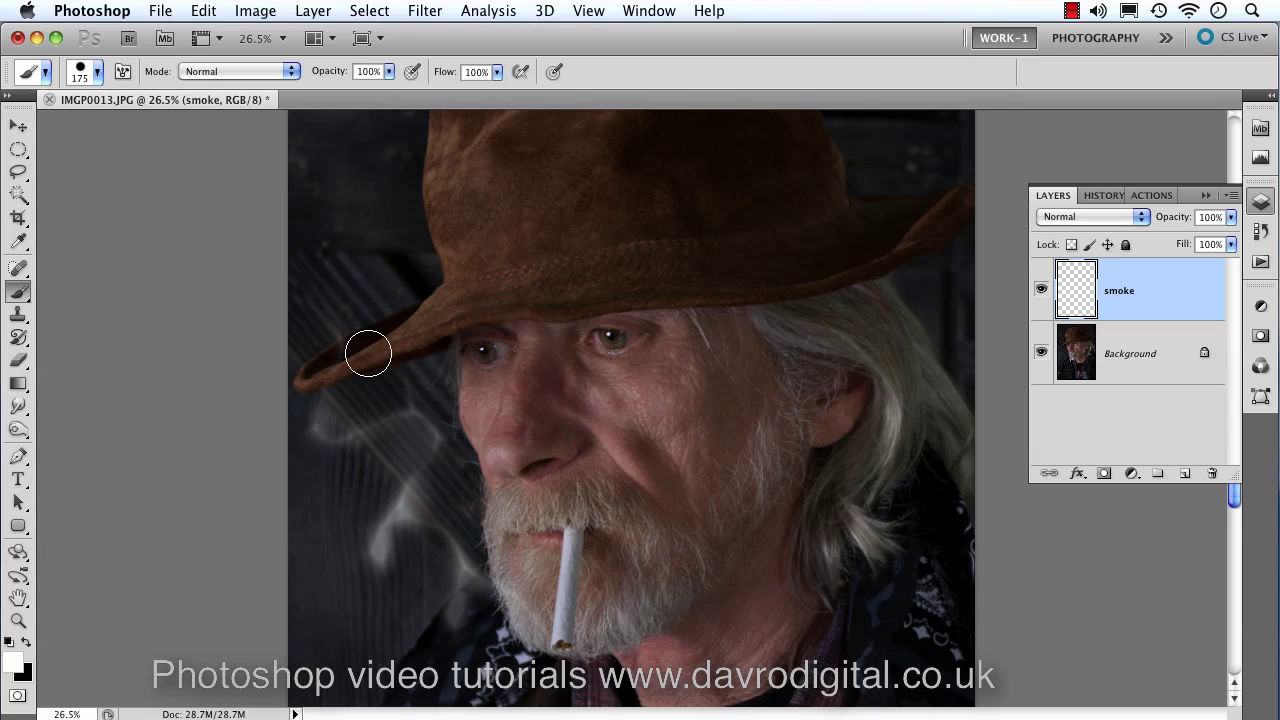
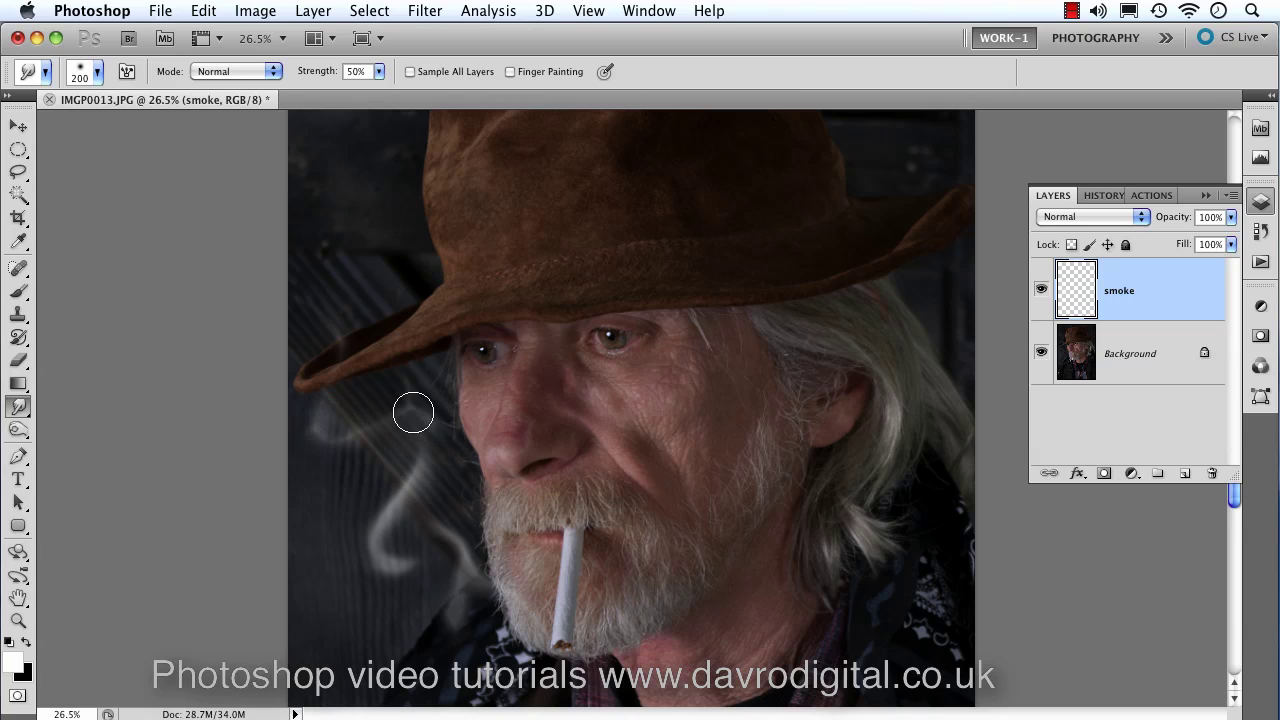
Step: Smudge the upper smoke wisp with a 200 px brush at 50% strength and try Finger Painting over the beard beside the cigarette
{"action": "mouse_move", "coordinate": [337, 431]}
{"action": "left_mouse_down"}
{"action": "mouse_move", "coordinate": [314, 420]}
{"action": "mouse_move", "coordinate": [321, 380]}
{"action": "left_mouse_up"}
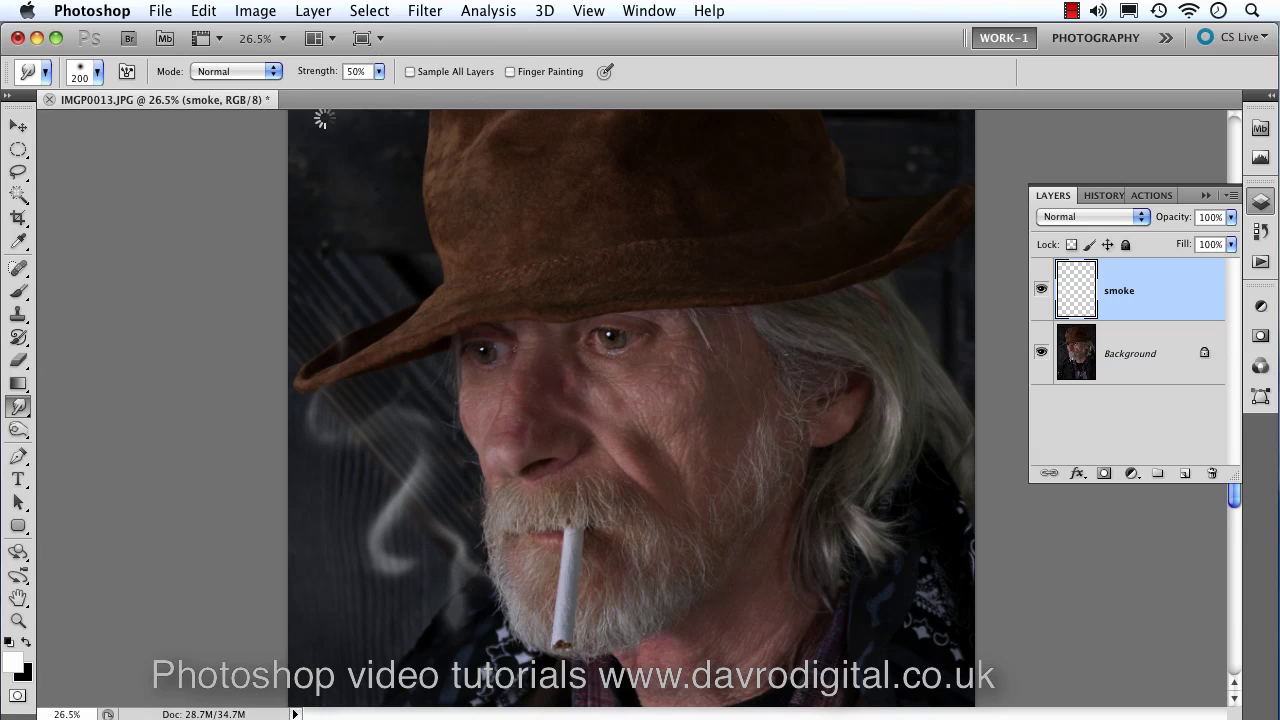
{"action": "left_click", "coordinate": [510, 71]}
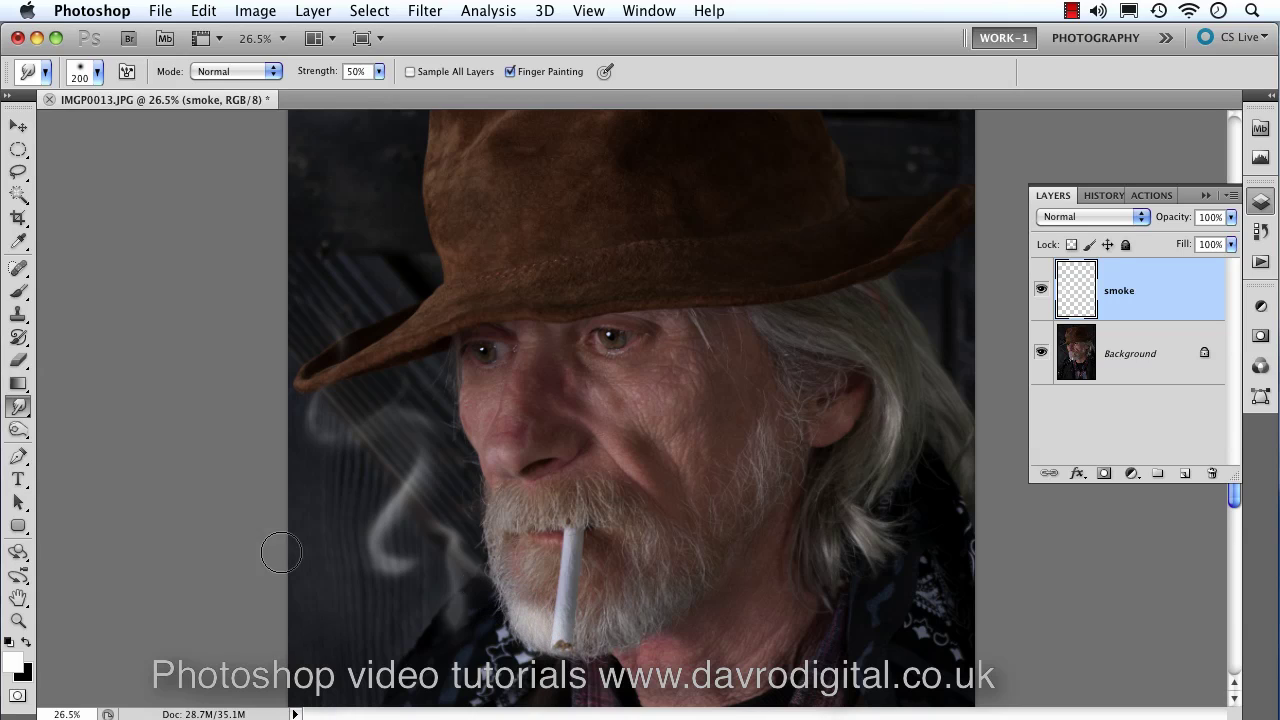
{"action": "mouse_move", "coordinate": [555, 640]}
{"action": "left_mouse_down"}
{"action": "mouse_move", "coordinate": [511, 622]}
{"action": "mouse_move", "coordinate": [498, 594]}
{"action": "left_mouse_up"}
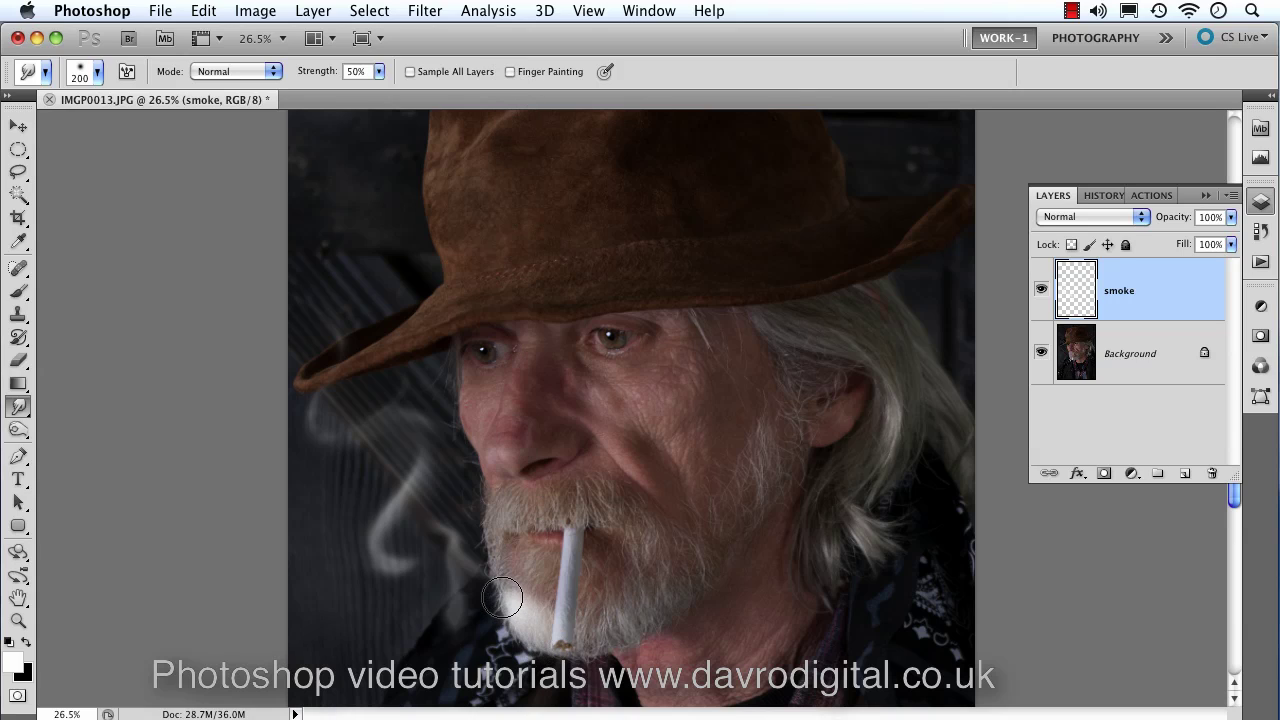
{"action": "mouse_move", "coordinate": [547, 583]}
{"action": "left_mouse_down"}
{"action": "mouse_move", "coordinate": [528, 595]}
{"action": "mouse_move", "coordinate": [545, 589]}
{"action": "mouse_move", "coordinate": [555, 625]}
{"action": "mouse_move", "coordinate": [514, 645]}
{"action": "left_mouse_up"}
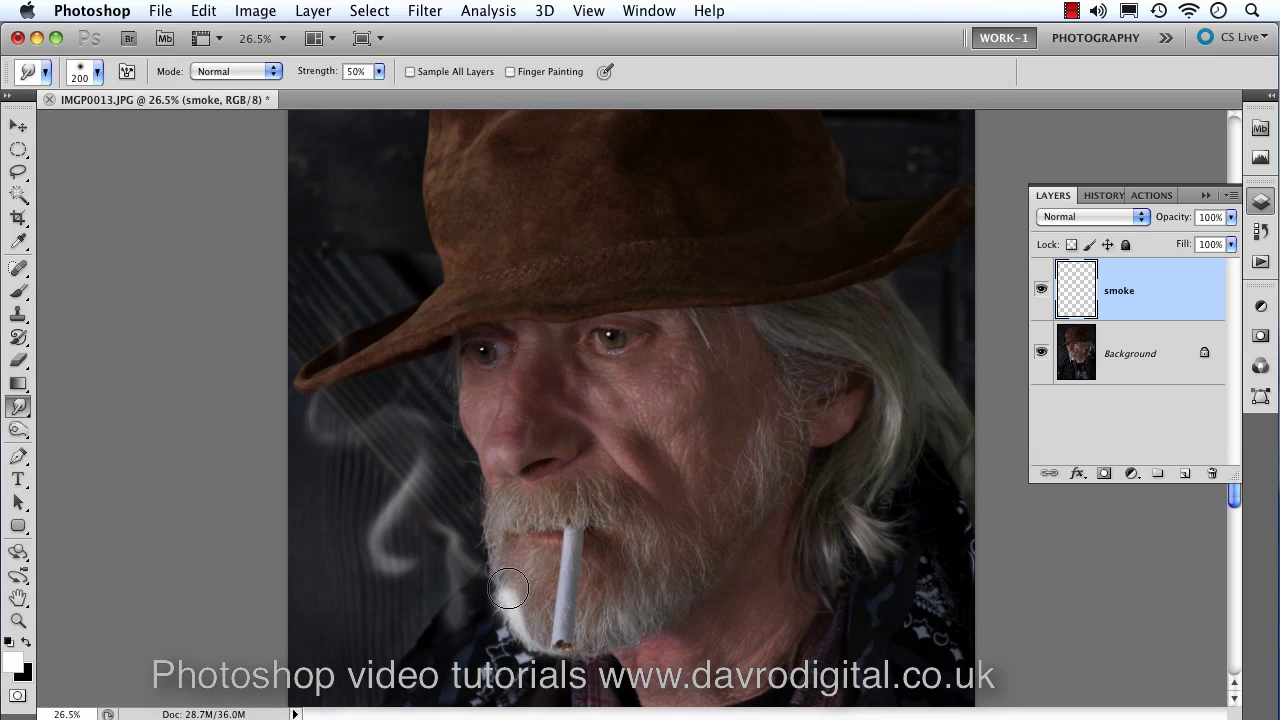
{"action": "left_click_drag", "start_coordinate": [508, 590], "coordinate": [512, 628]}
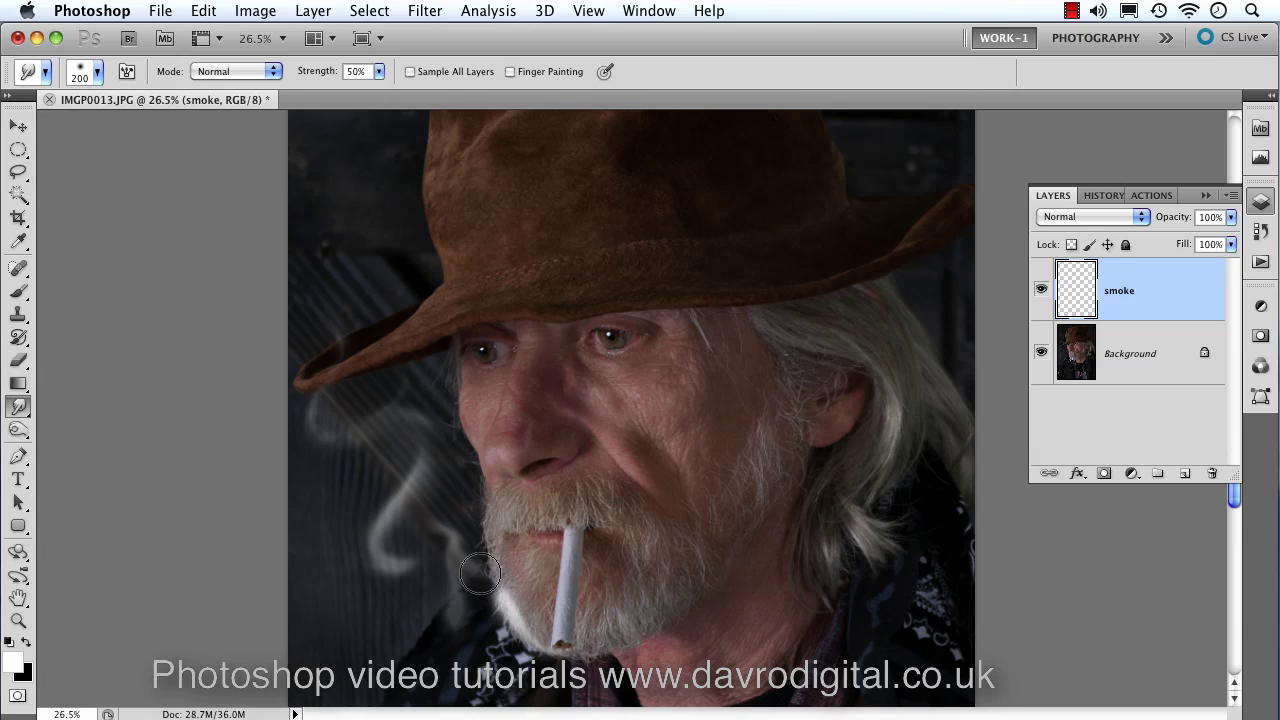
{"action": "mouse_move", "coordinate": [480, 573]}
{"action": "left_mouse_down"}
{"action": "mouse_move", "coordinate": [542, 640]}
{"action": "mouse_move", "coordinate": [509, 614]}
{"action": "mouse_move", "coordinate": [486, 555]}
{"action": "mouse_move", "coordinate": [537, 632]}
{"action": "left_mouse_up"}
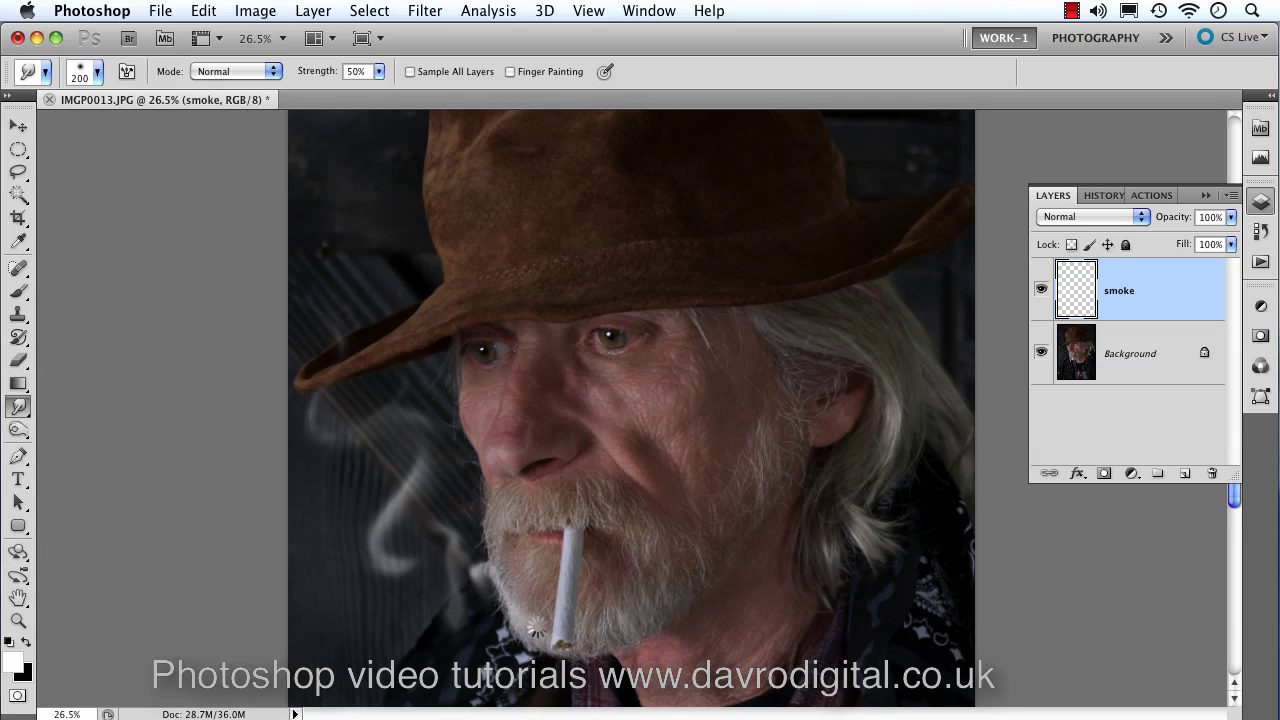
Step: Smudge the smoke beside the beard and lightly erase the trail with a 200 px Eraser at 20% opacity
{"action": "left_click_drag", "start_coordinate": [485, 575], "coordinate": [444, 538]}
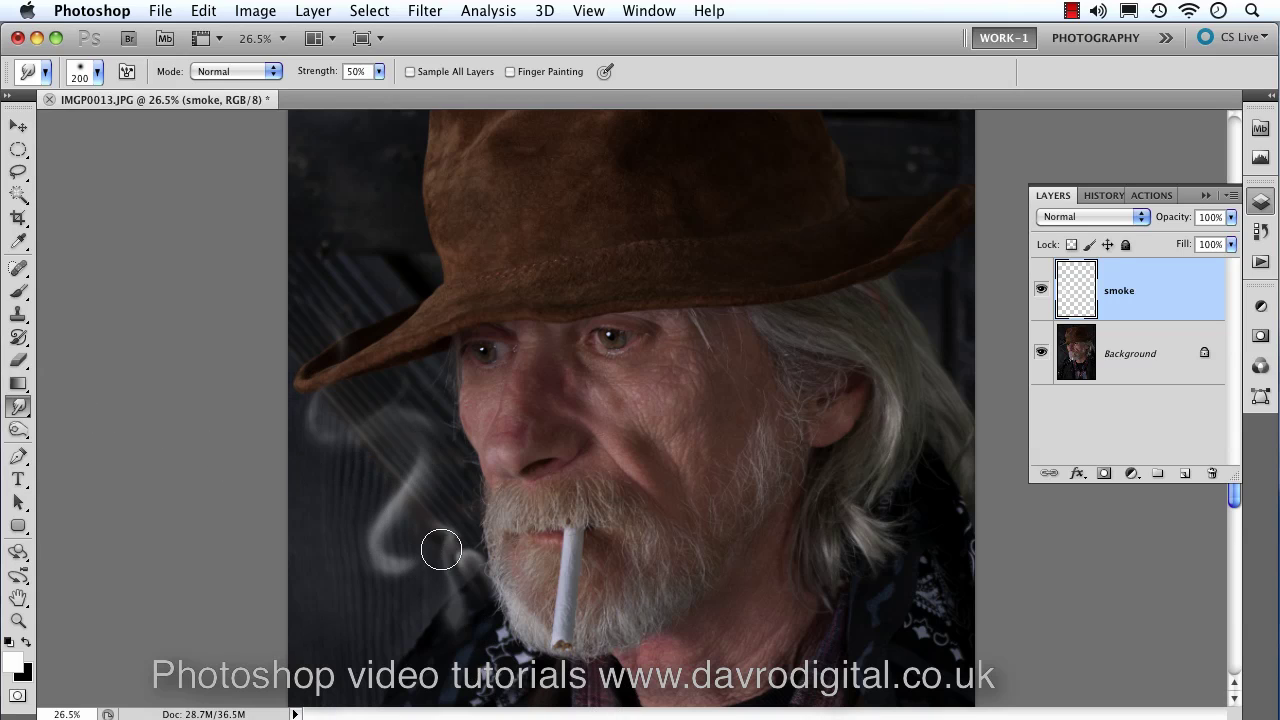
{"action": "left_click", "coordinate": [18, 359]}
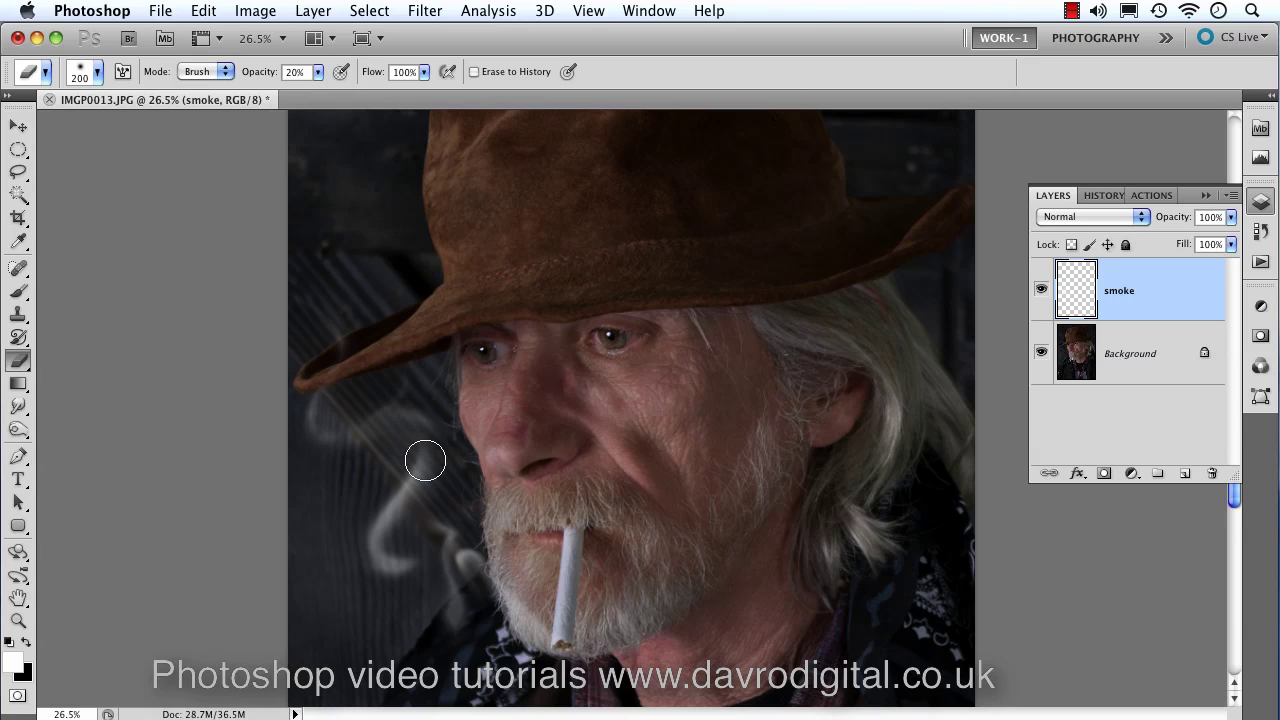
{"action": "mouse_move", "coordinate": [423, 457]}
{"action": "left_mouse_down"}
{"action": "mouse_move", "coordinate": [377, 535]}
{"action": "mouse_move", "coordinate": [389, 563]}
{"action": "mouse_move", "coordinate": [415, 542]}
{"action": "mouse_move", "coordinate": [480, 528]}
{"action": "mouse_move", "coordinate": [436, 421]}
{"action": "mouse_move", "coordinate": [450, 553]}
{"action": "mouse_move", "coordinate": [486, 562]}
{"action": "left_mouse_up"}
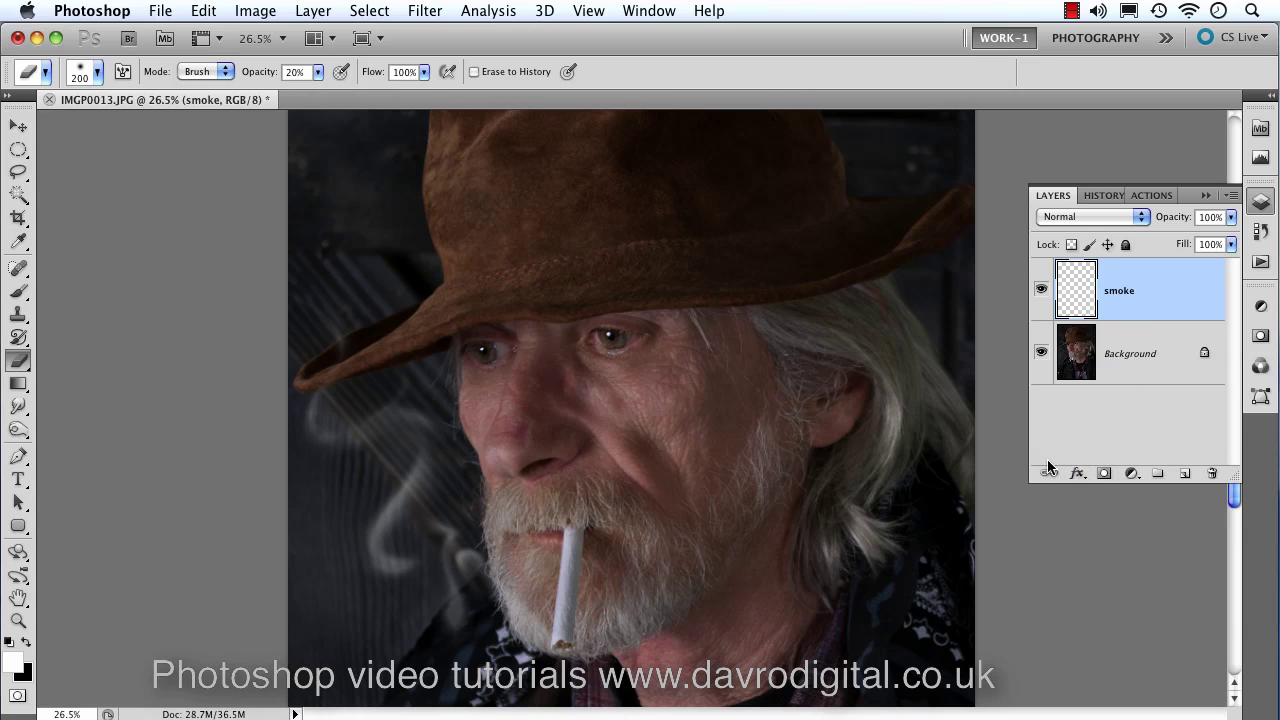
Step: Try thickening the smoke with a duplicate layer at 29% opacity merged into the original, and undo it
{"action": "key", "text": "super+j"}
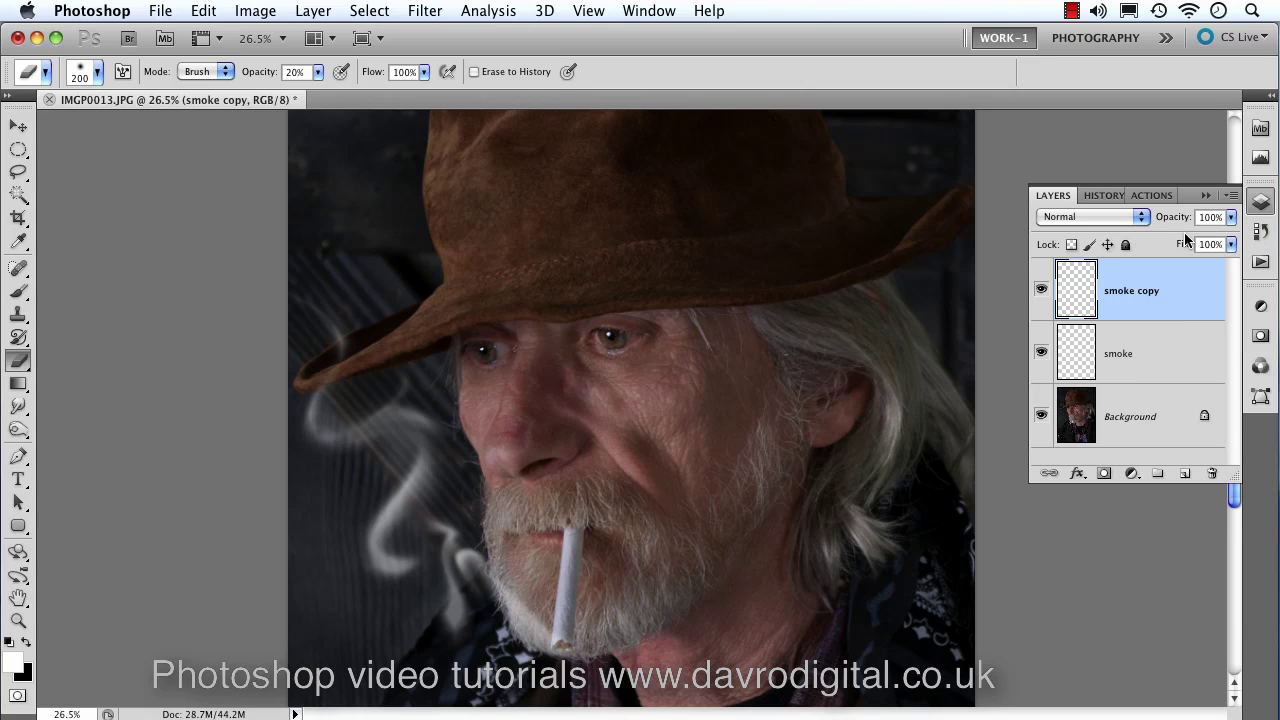
{"action": "mouse_move", "coordinate": [1173, 225]}
{"action": "left_mouse_down"}
{"action": "mouse_move", "coordinate": [1150, 220]}
{"action": "mouse_move", "coordinate": [1171, 227]}
{"action": "left_mouse_up"}
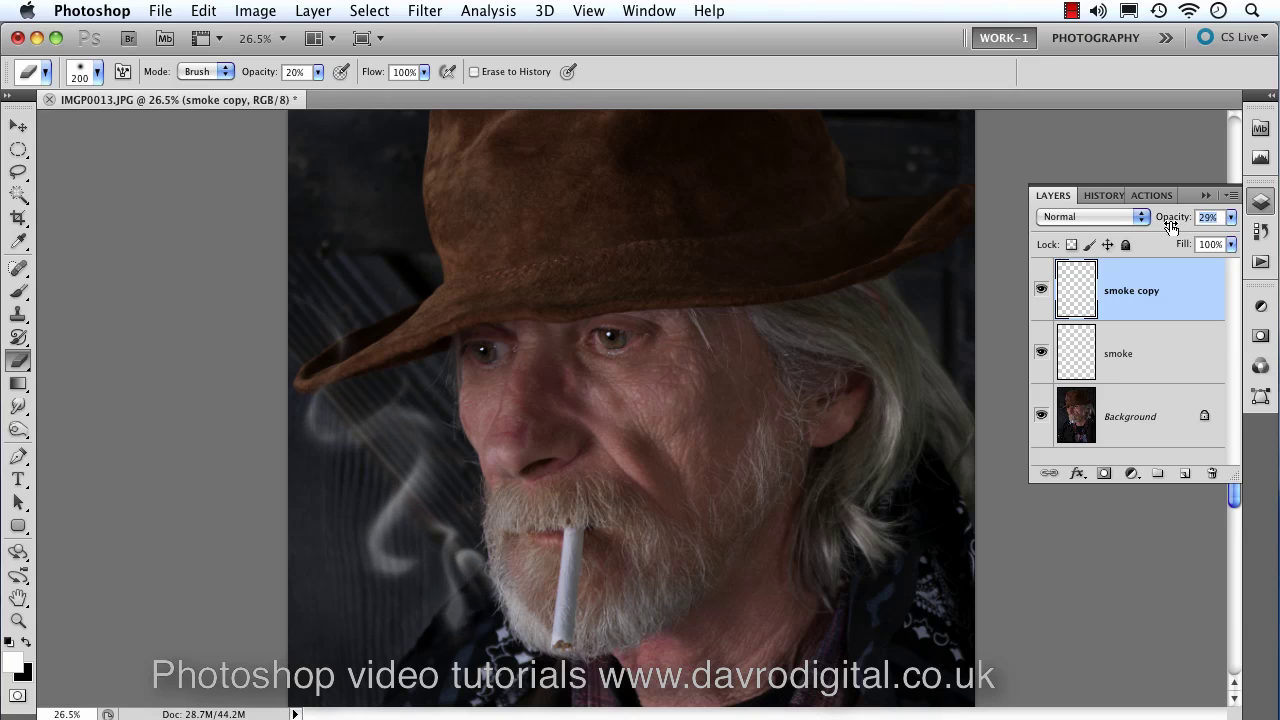
{"action": "key", "text": "super+e"}
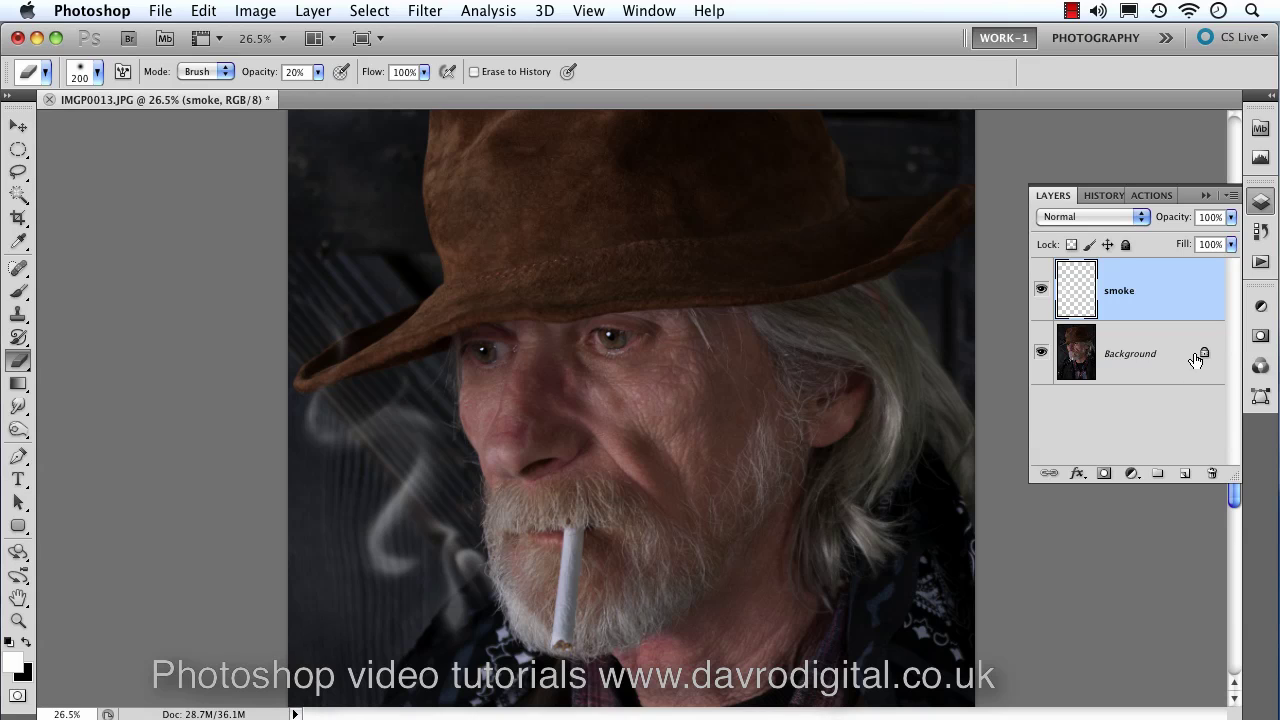
{"action": "key", "text": "super+z"}
{"action": "key", "text": "super+z"}
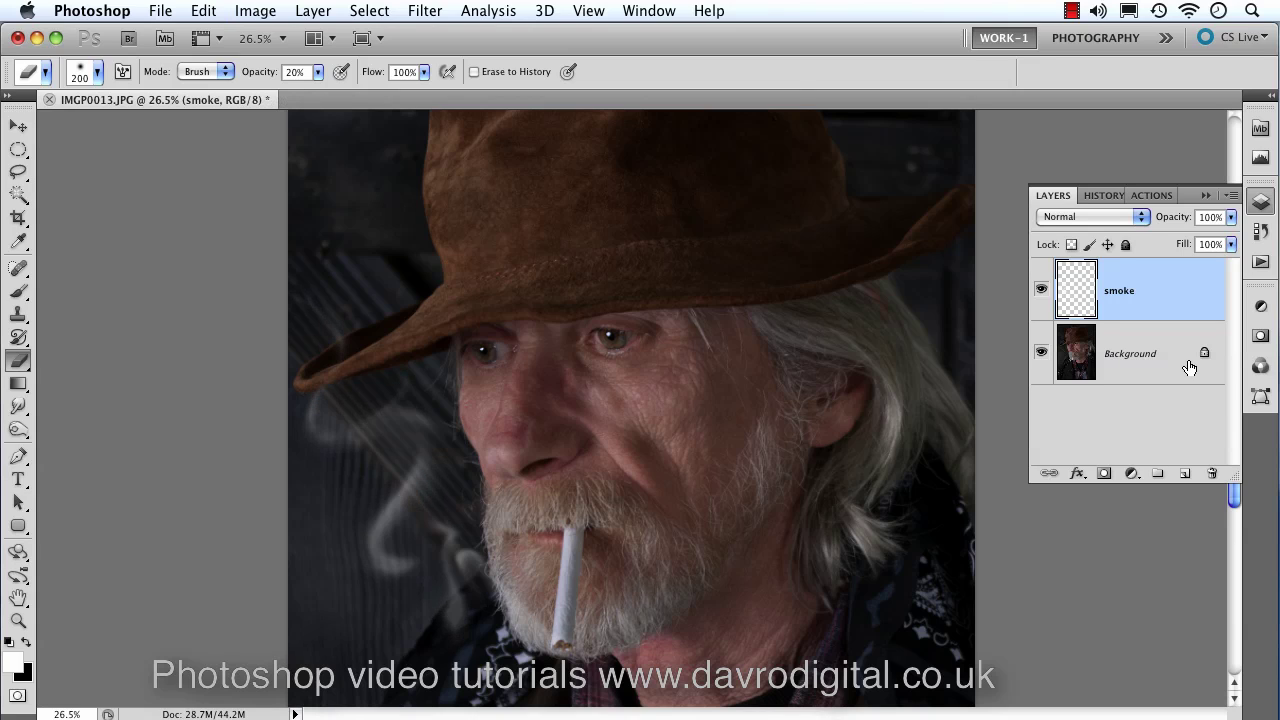
Step: Add an Outer Glow to the smoke layer with grey colour #9a9696 and 23% opacity
{"action": "left_click", "coordinate": [1077, 474]}
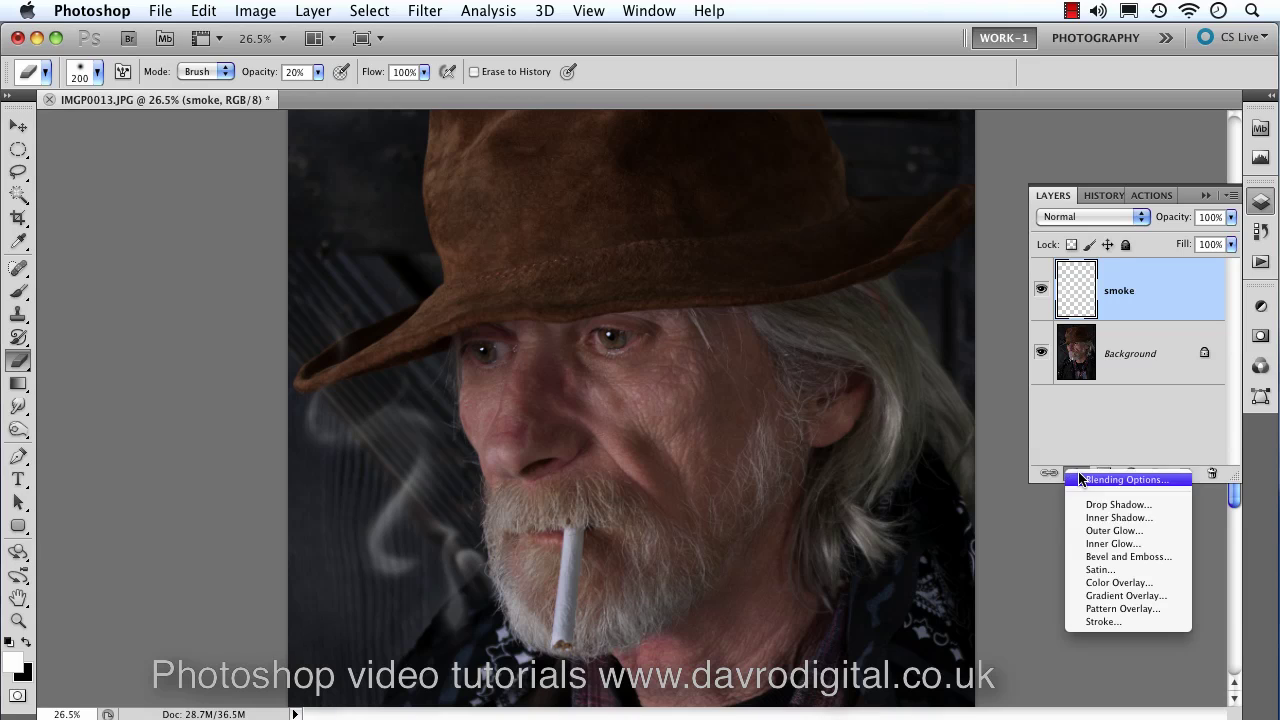
{"action": "left_click", "coordinate": [1097, 532]}
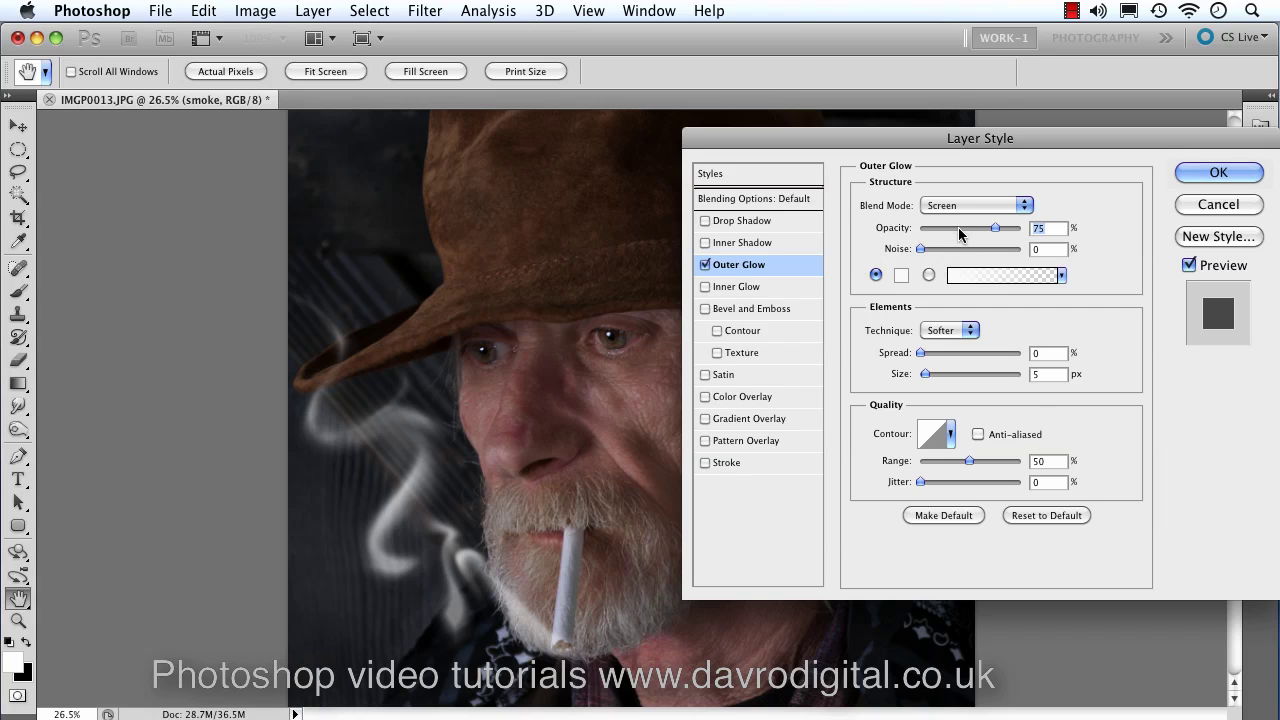
{"action": "left_click_drag", "start_coordinate": [991, 231], "coordinate": [971, 230]}
{"action": "left_click", "coordinate": [900, 275]}
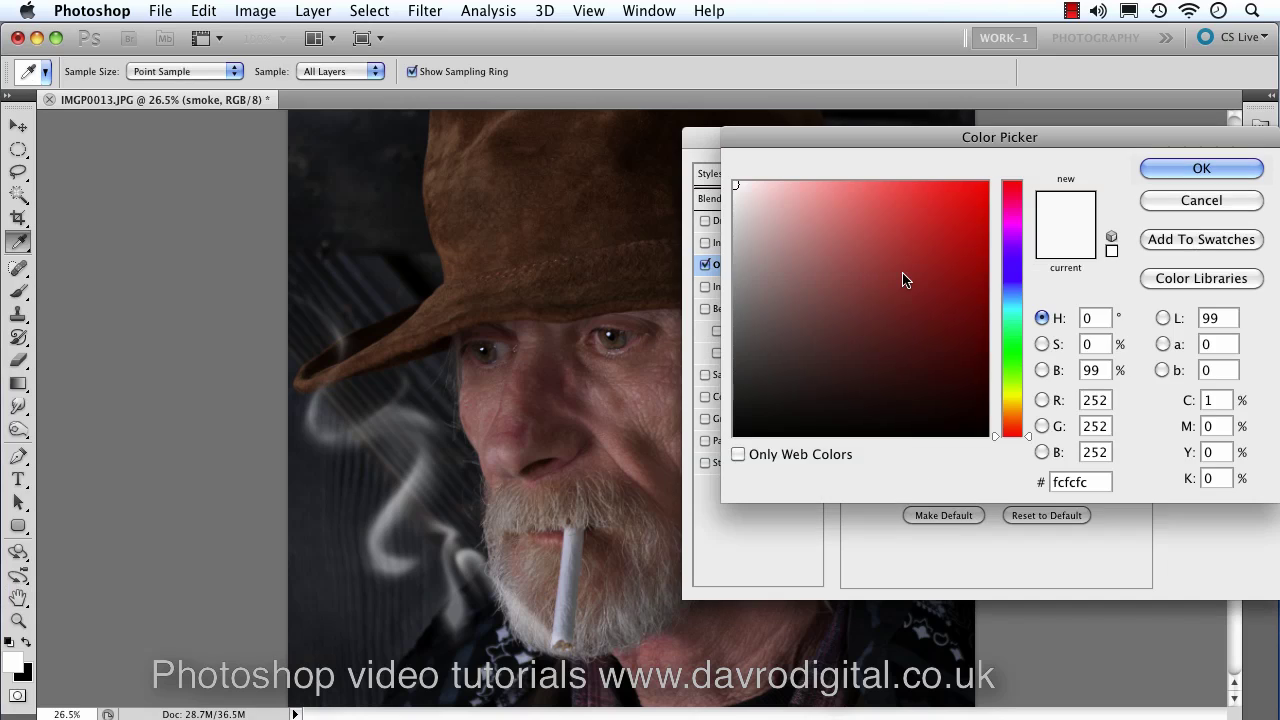
{"action": "left_click", "coordinate": [737, 232]}
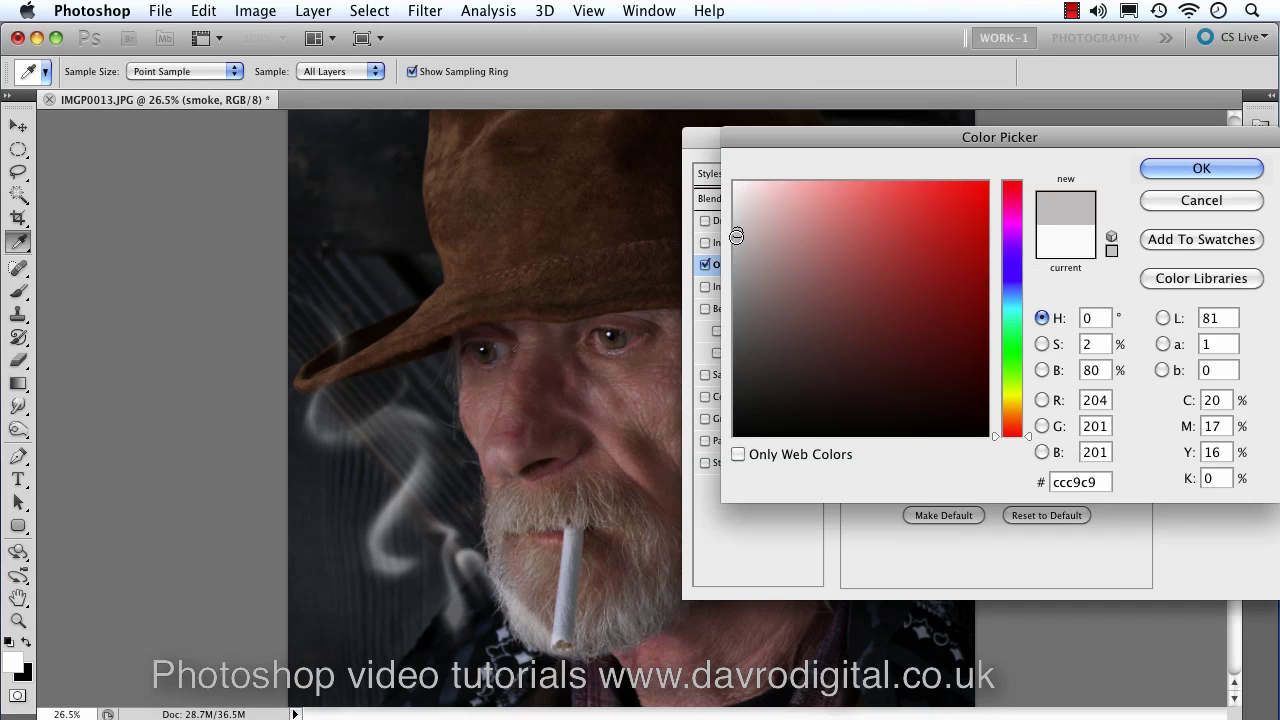
{"action": "left_click", "coordinate": [734, 255]}
{"action": "mouse_move", "coordinate": [734, 255]}
{"action": "left_mouse_down"}
{"action": "mouse_move", "coordinate": [747, 317]}
{"action": "mouse_move", "coordinate": [721, 303]}
{"action": "mouse_move", "coordinate": [733, 270]}
{"action": "left_mouse_up"}
{"action": "left_click", "coordinate": [1155, 172]}
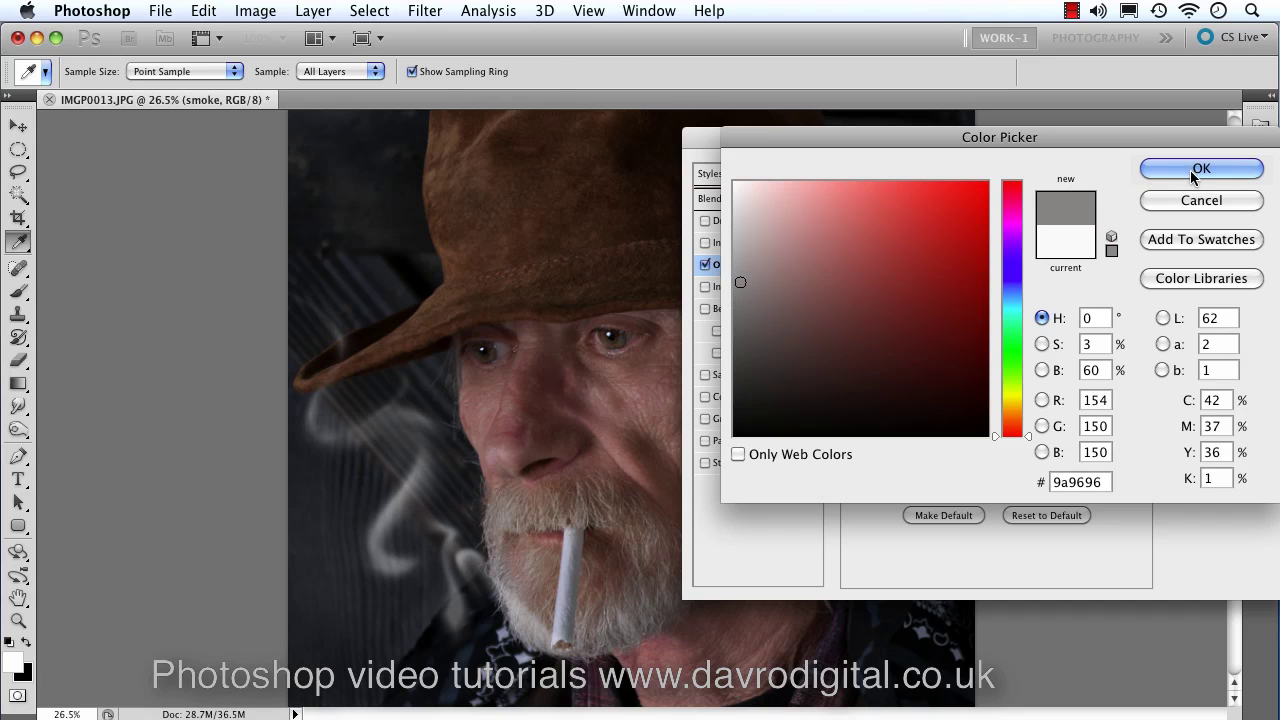
{"action": "left_click_drag", "start_coordinate": [970, 233], "coordinate": [943, 230]}
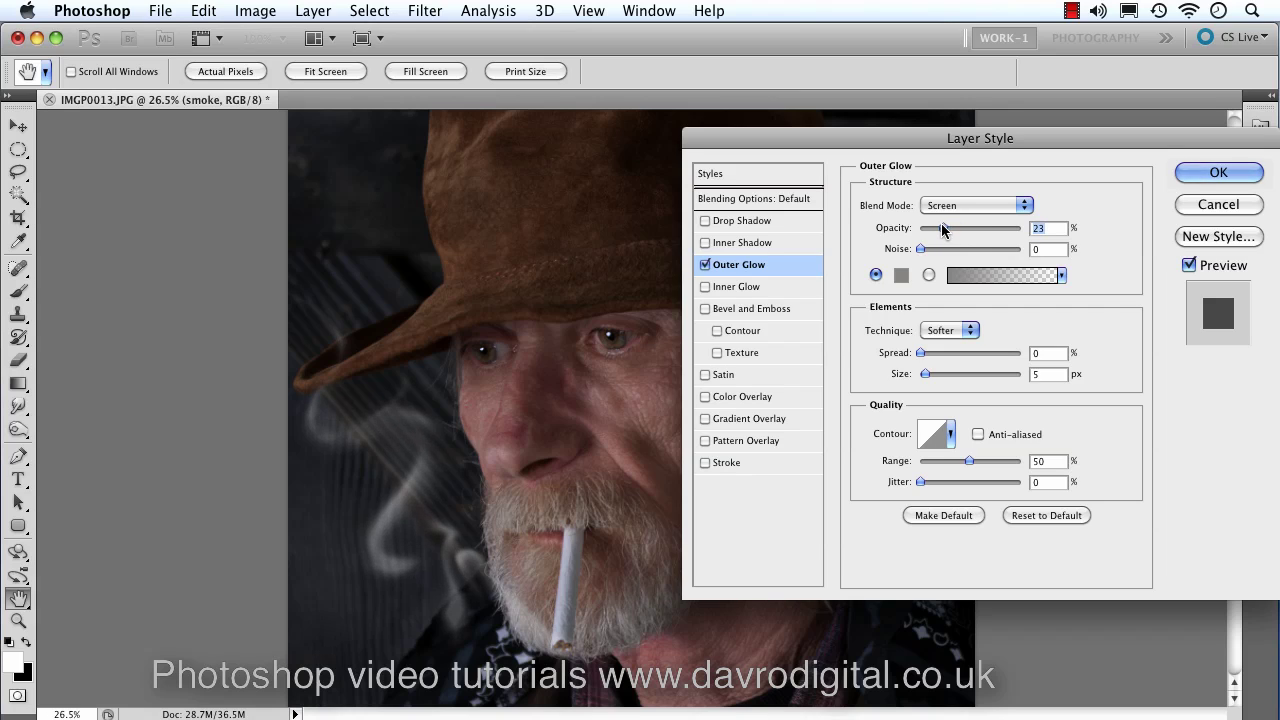
Step: Add a Color Overlay in light grey #eeeeee to the smoke layer and apply the layer styles
{"action": "left_click", "coordinate": [762, 400]}
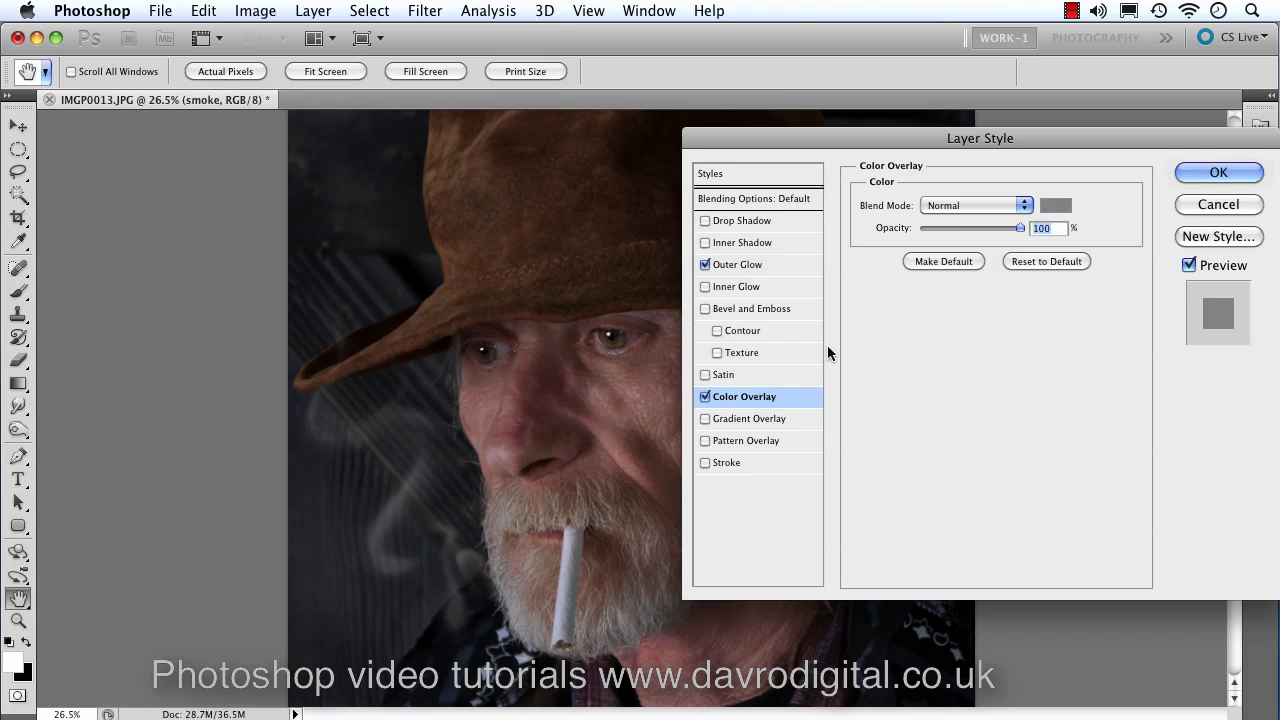
{"action": "left_click", "coordinate": [1055, 206]}
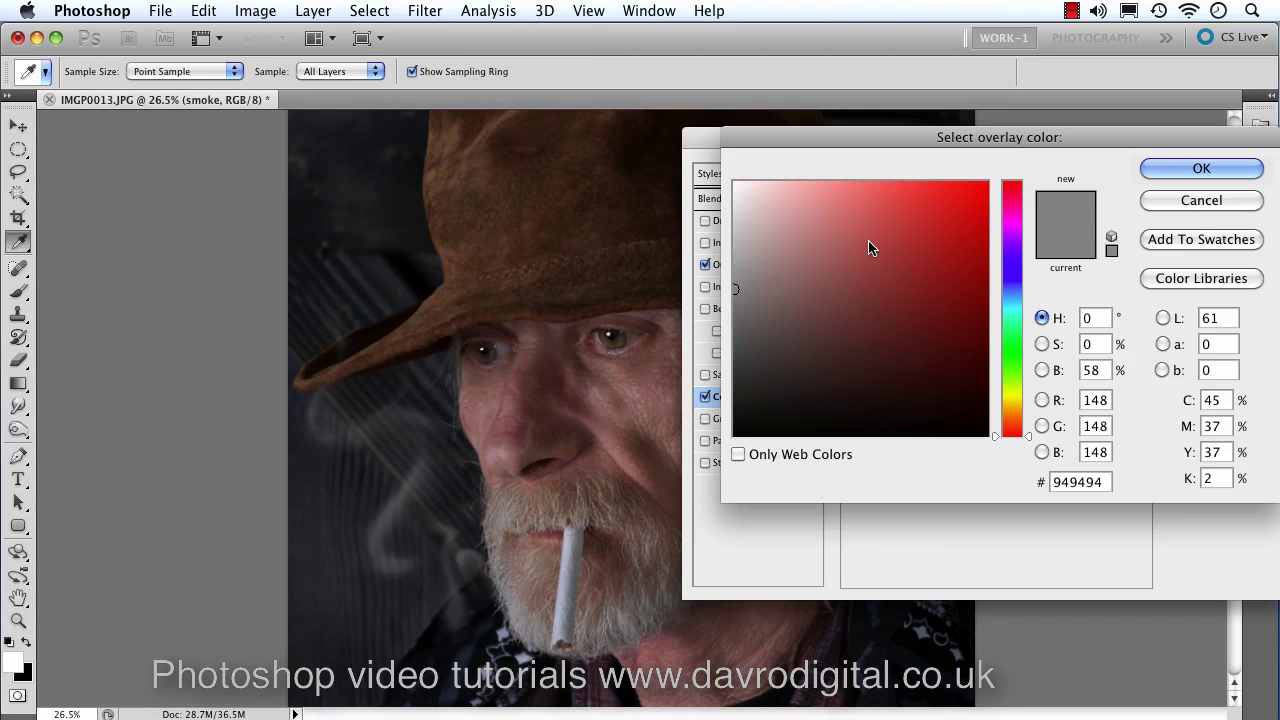
{"action": "left_click_drag", "start_coordinate": [740, 271], "coordinate": [735, 197]}
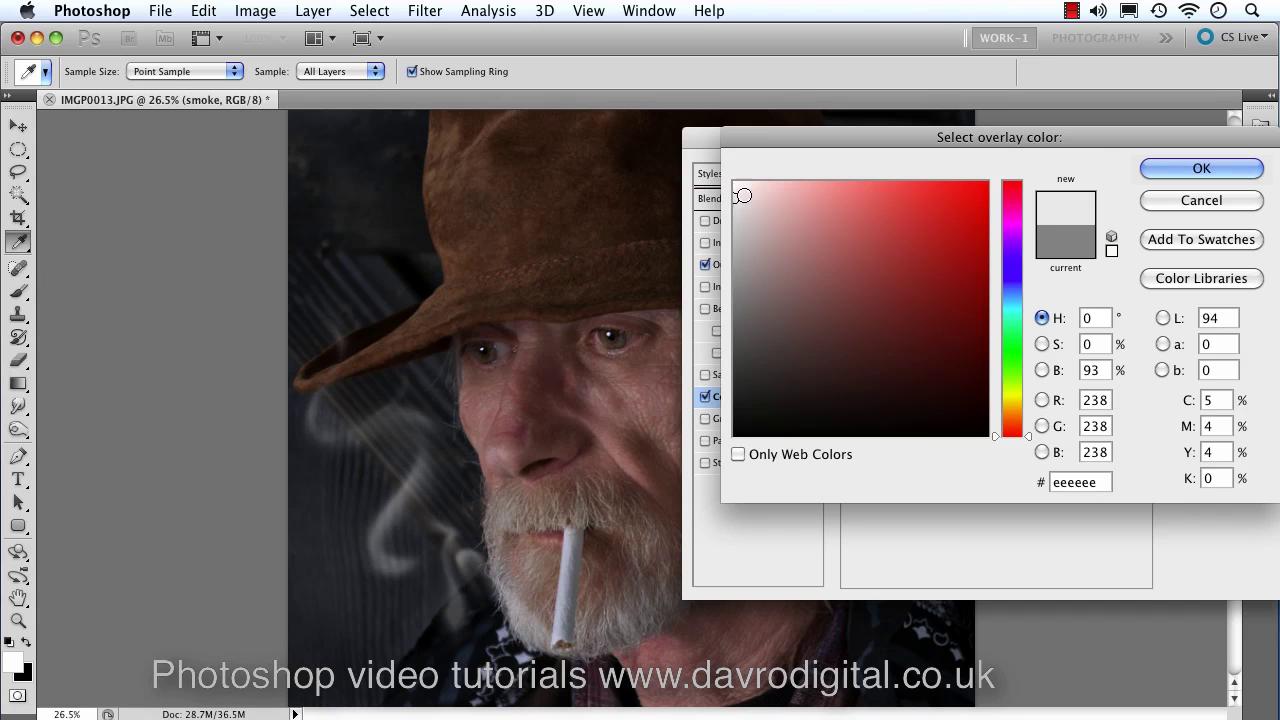
{"action": "left_click", "coordinate": [1196, 172]}
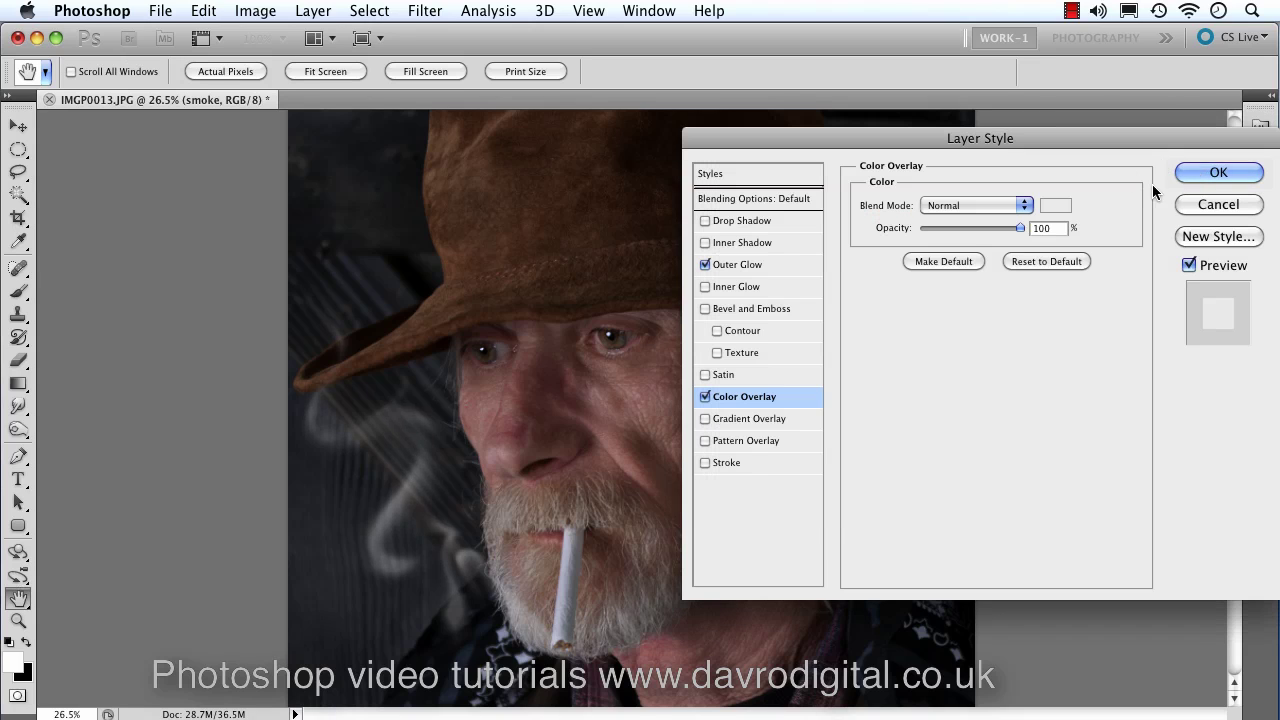
{"action": "left_click", "coordinate": [1196, 172]}
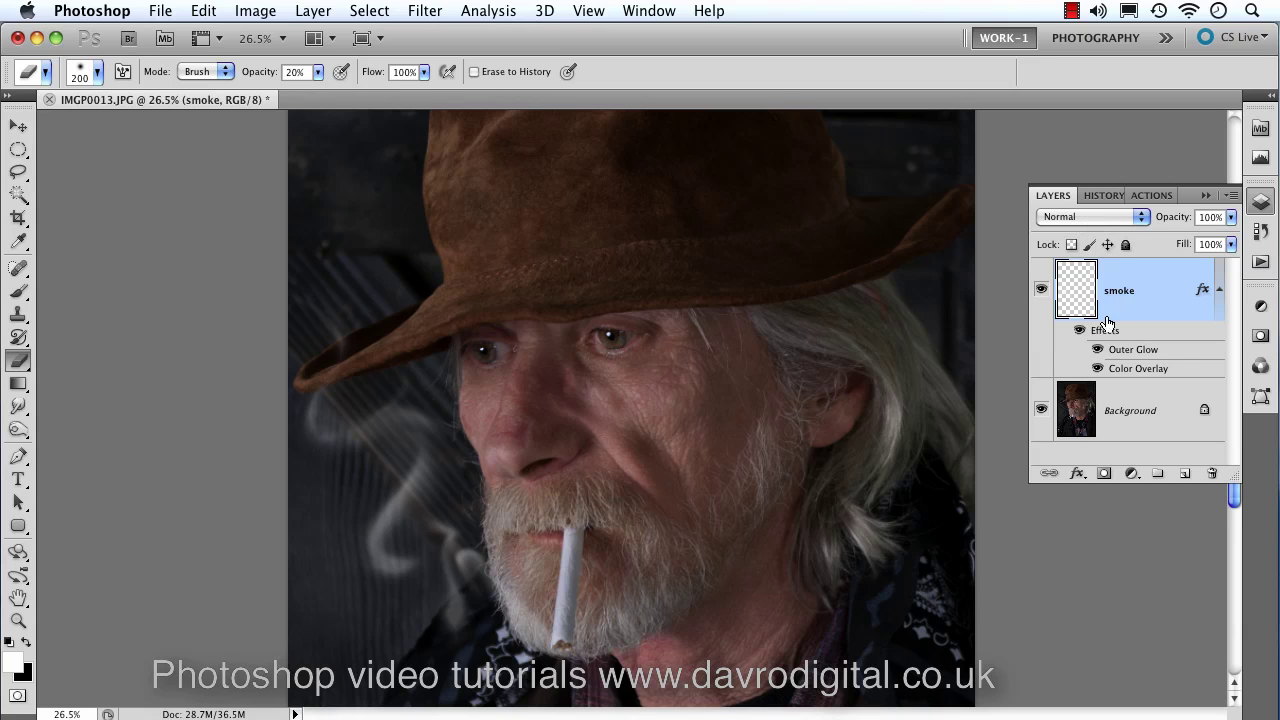
Step: Compare the smoke with and without each layer effect, leaving the Color Overlay hidden and the Outer Glow on
{"action": "left_click", "coordinate": [1097, 369]}
{"action": "left_click", "coordinate": [1097, 369]}
{"action": "left_click", "coordinate": [1097, 351]}
{"action": "left_click", "coordinate": [1097, 351]}
Step: Reduce the smoke layer's opacity to 67%, judging it against the whole photo
{"action": "left_click_drag", "start_coordinate": [1172, 226], "coordinate": [1160, 221]}
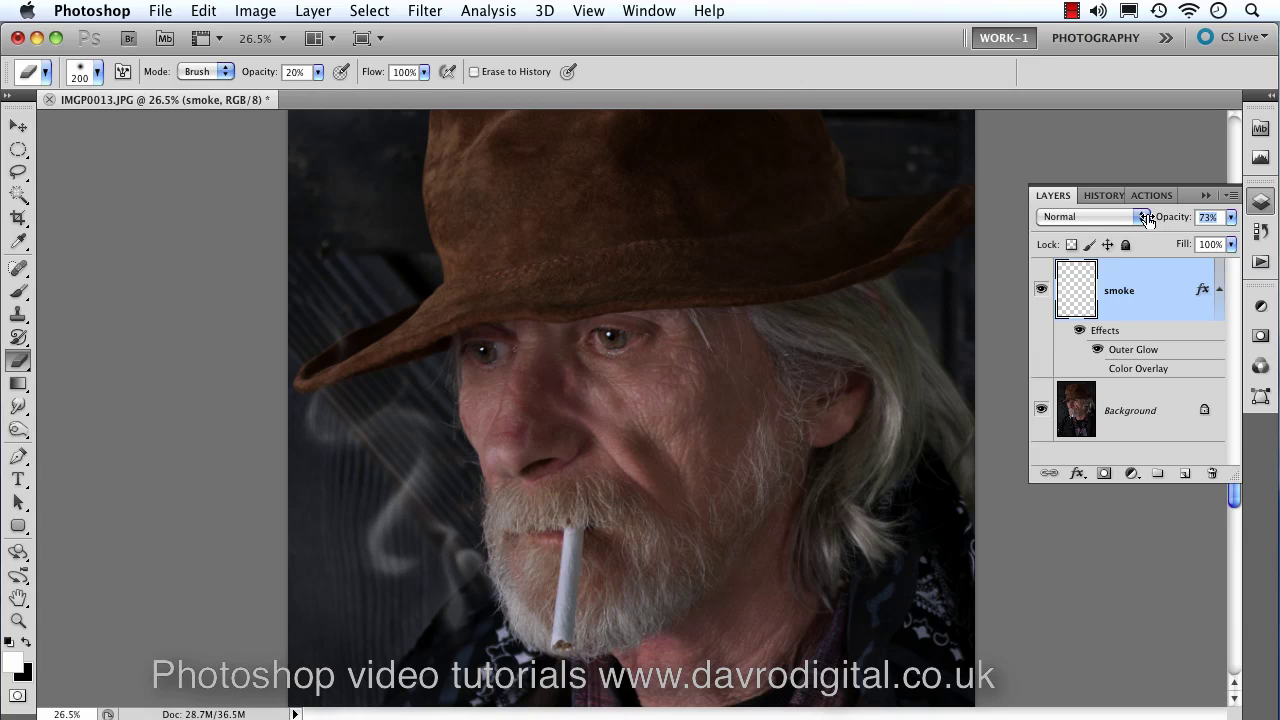
{"action": "left_click_drag", "start_coordinate": [1154, 219], "coordinate": [1156, 219]}
{"action": "key", "text": "super+0"}
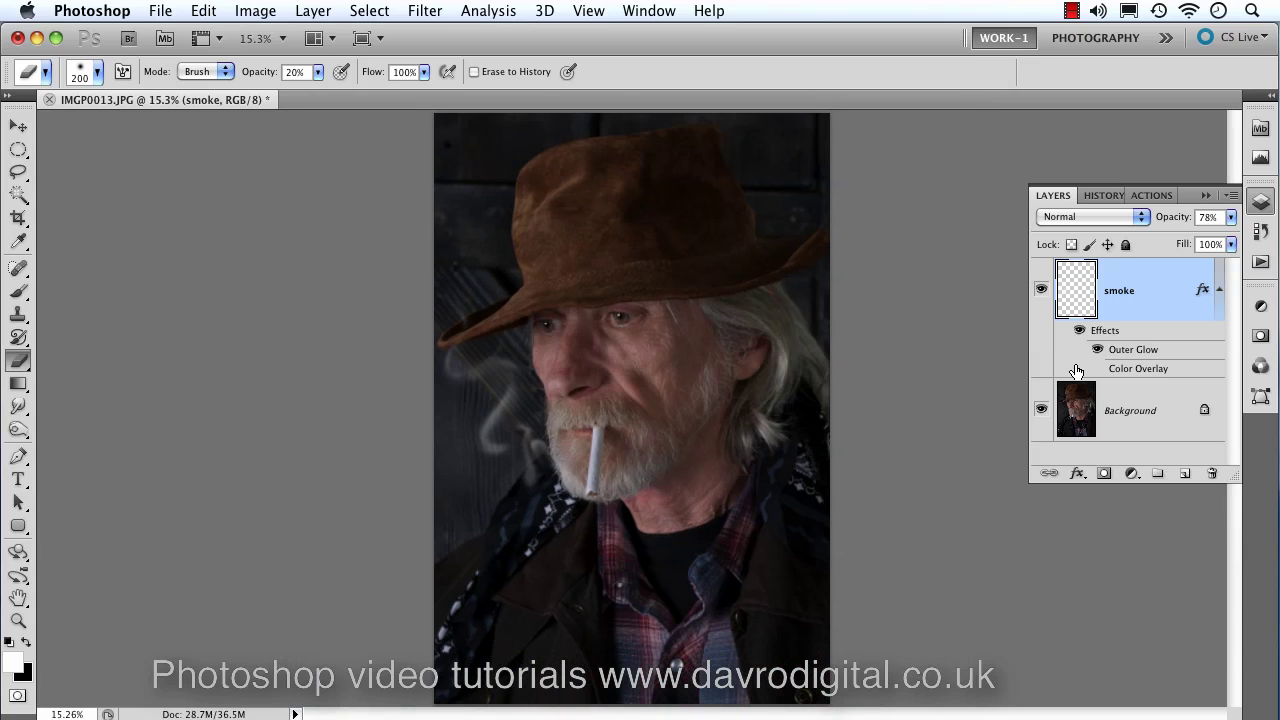
{"action": "left_click_drag", "start_coordinate": [1177, 226], "coordinate": [1160, 229]}
Step: Warp the smoke layer again, pushing the wisps beside the face upward
{"action": "key", "text": "super+t"}
{"action": "right_click", "coordinate": [558, 390]}
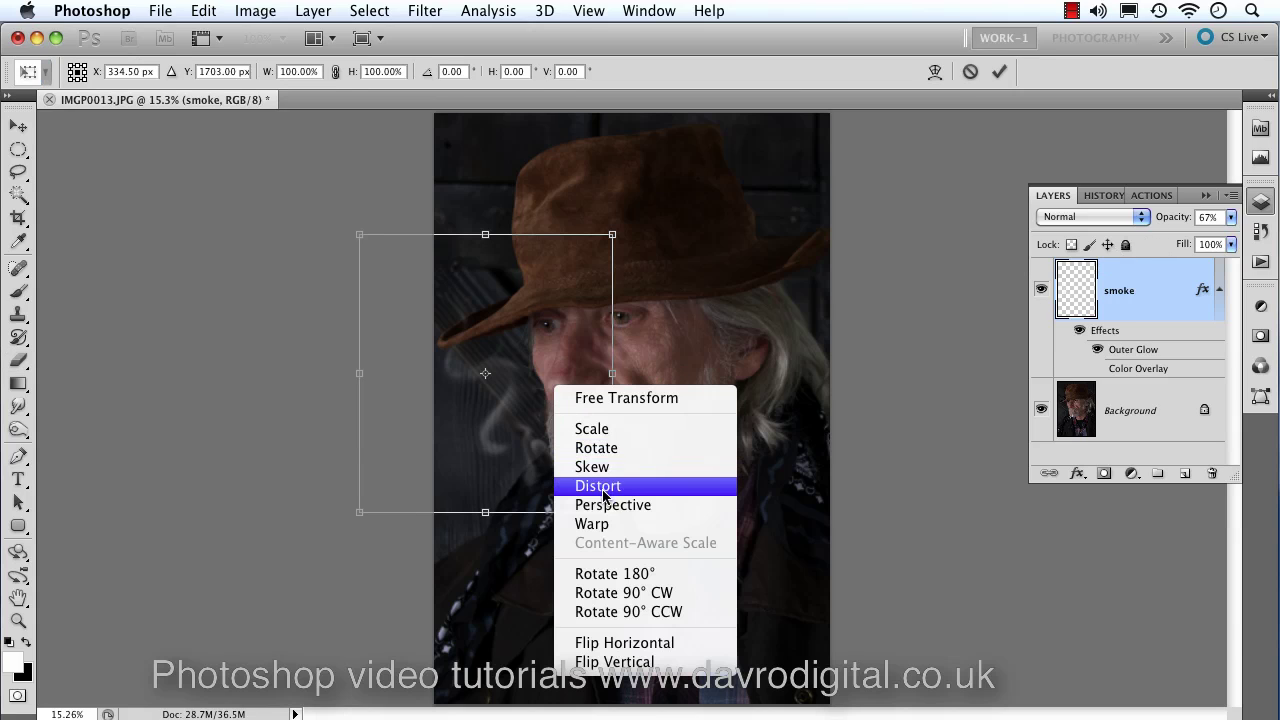
{"action": "left_click", "coordinate": [600, 523]}
{"action": "left_click_drag", "start_coordinate": [527, 428], "coordinate": [521, 387]}
{"action": "key", "text": "e"}
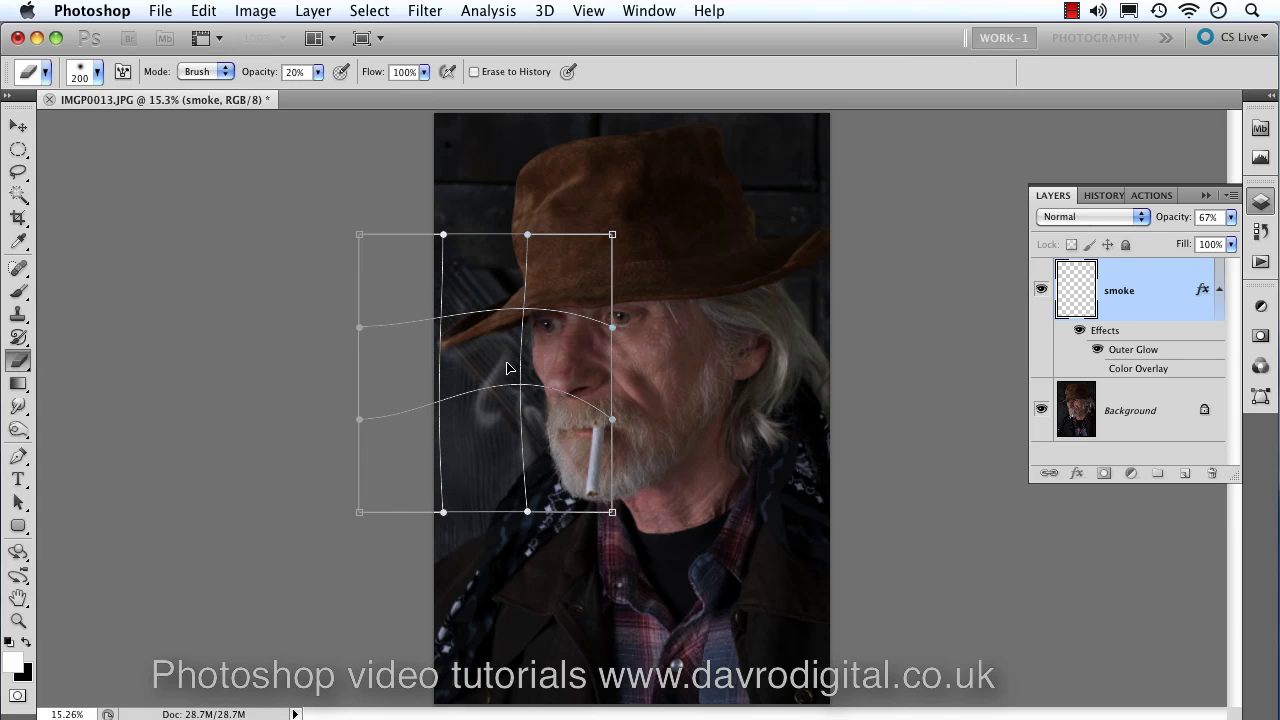